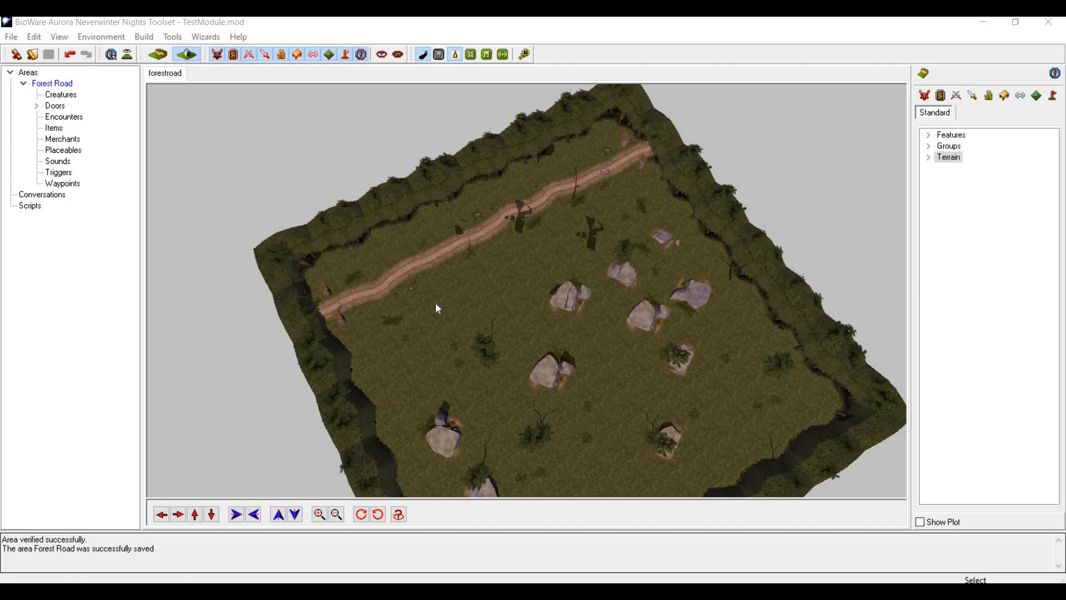
Choose the Ruined Cart terrain feature for painting on the Forest Road area.
middle_drag(671, 286, 683, 288)
click(683, 288)
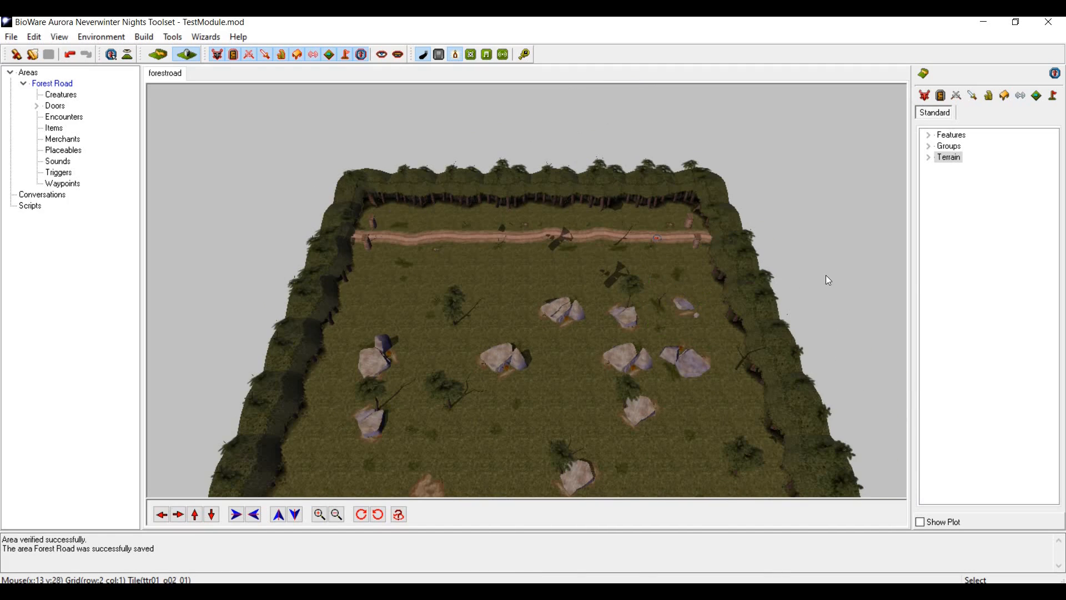
click(928, 77)
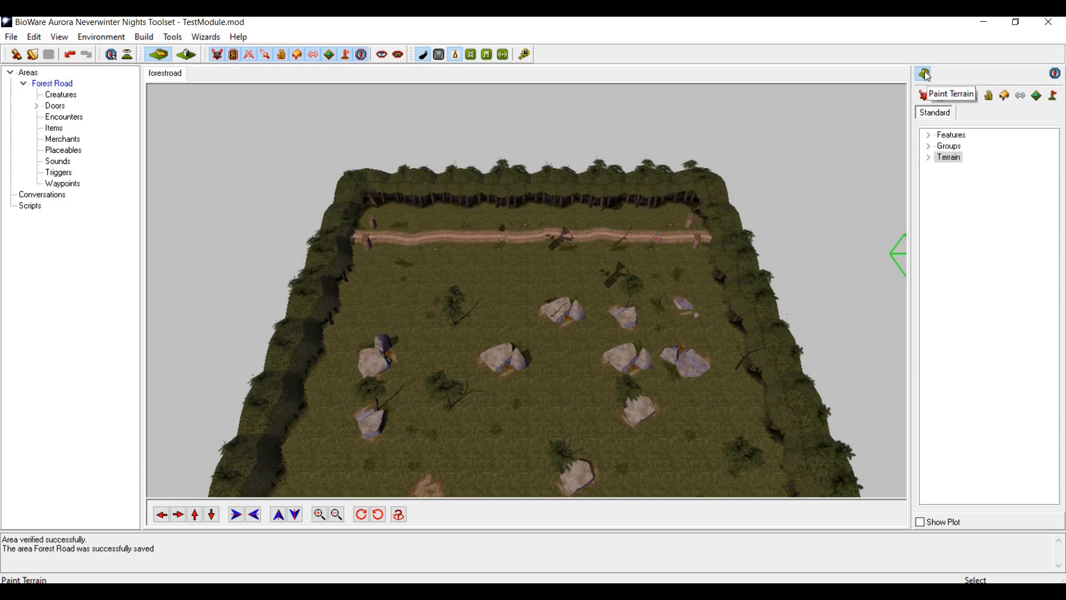
scroll(688, 299, up, 3)
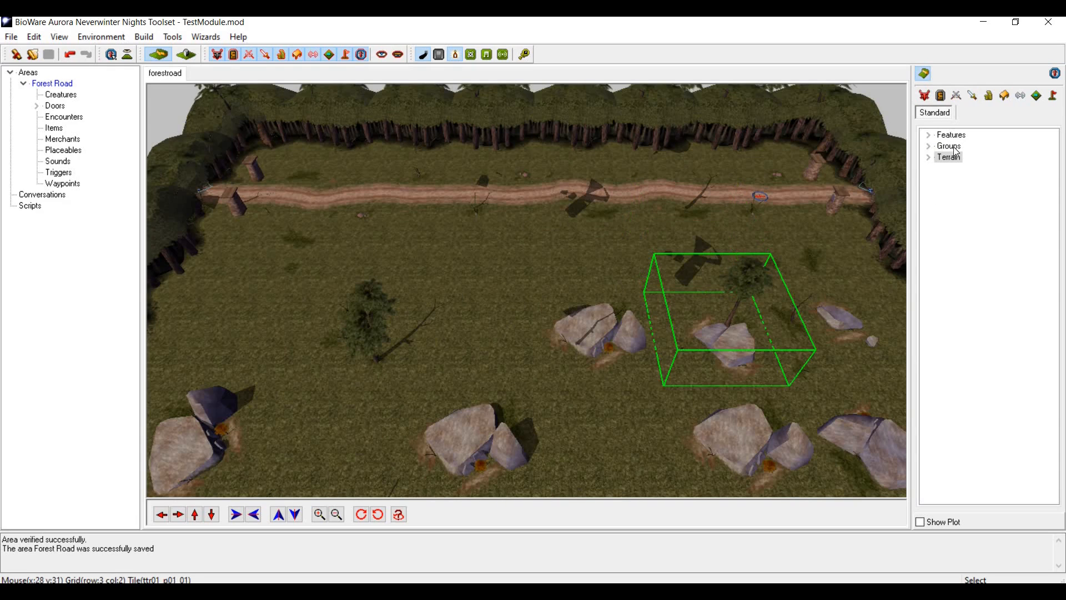
click(929, 136)
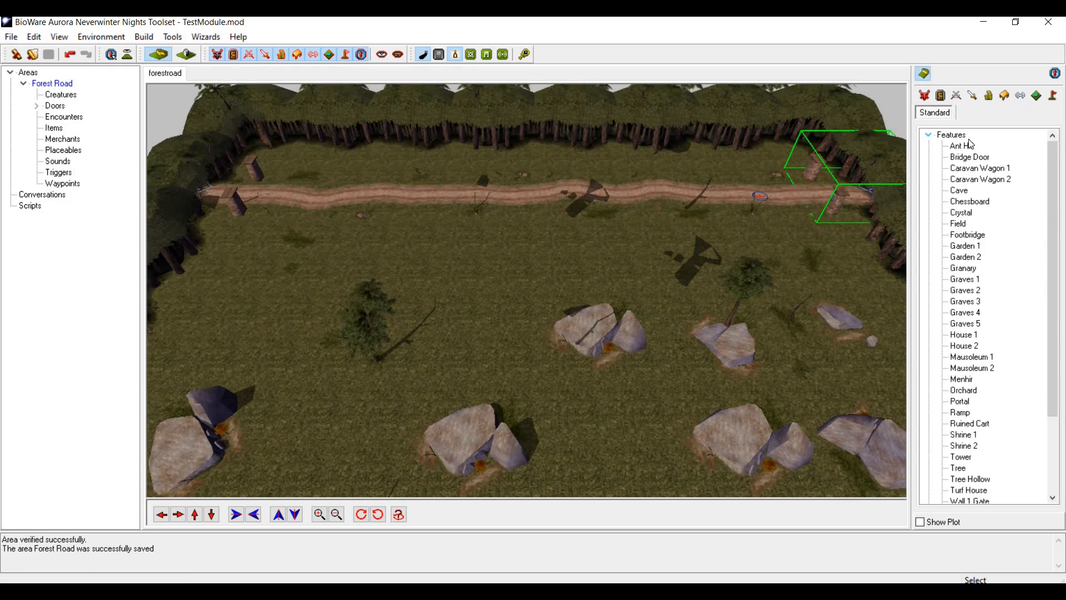
drag(1056, 165, 1010, 305)
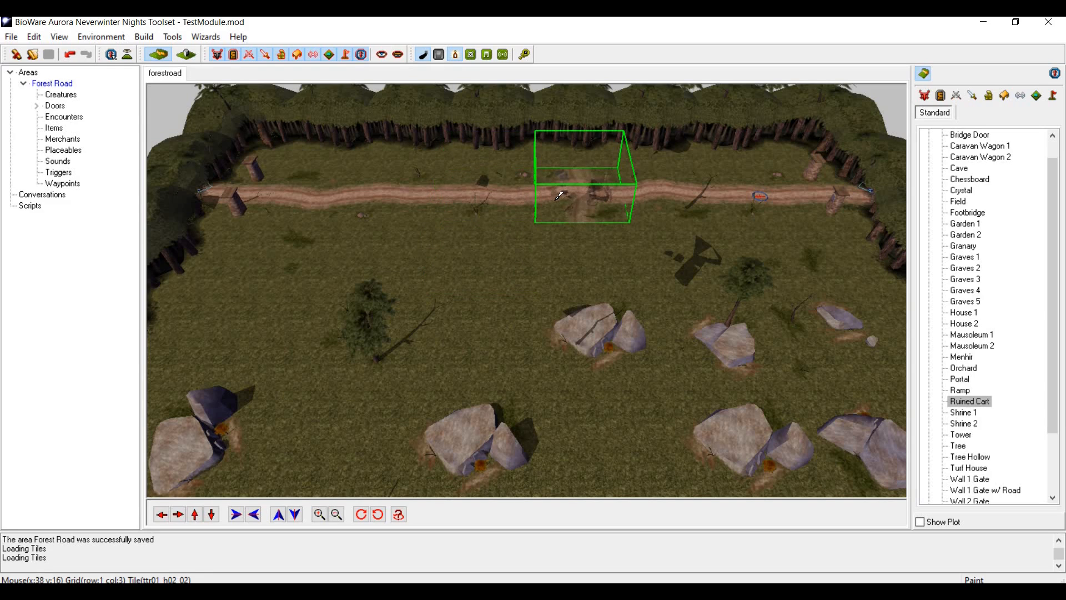
scroll(560, 195, up, 3)
ctrl+drag(550, 163, 500, 322)
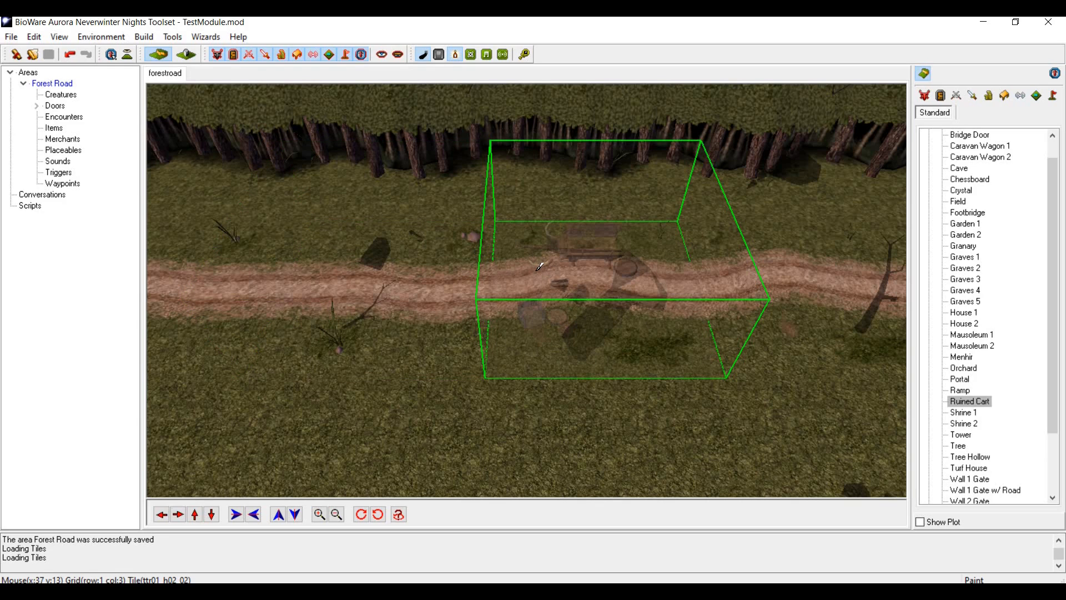
Rotate the ruined cart tile and place it on the middle of the dirt road.
right_click(473, 274)
right_click(474, 273)
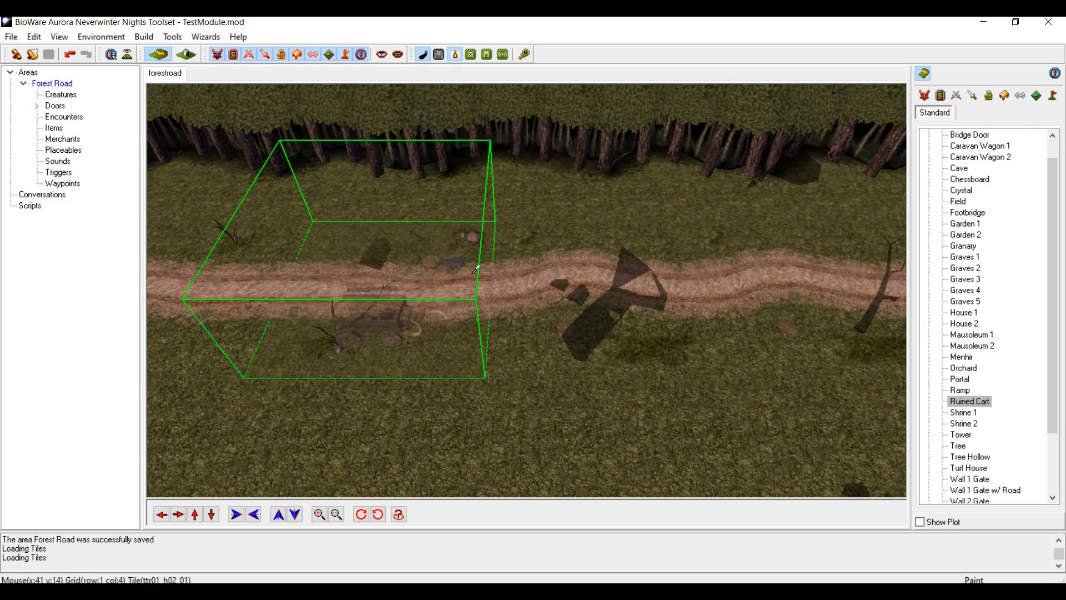
right_click(473, 274)
right_click(473, 274)
right_click(473, 273)
right_click(473, 273)
right_click(473, 273)
right_click(476, 270)
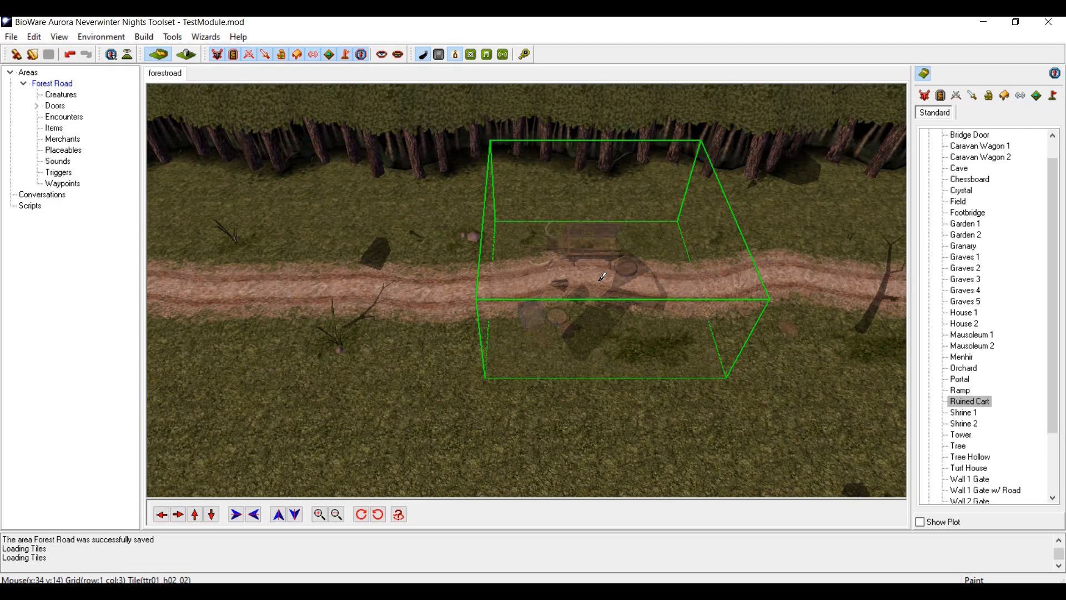
click(580, 353)
middle_drag(569, 423, 708, 259)
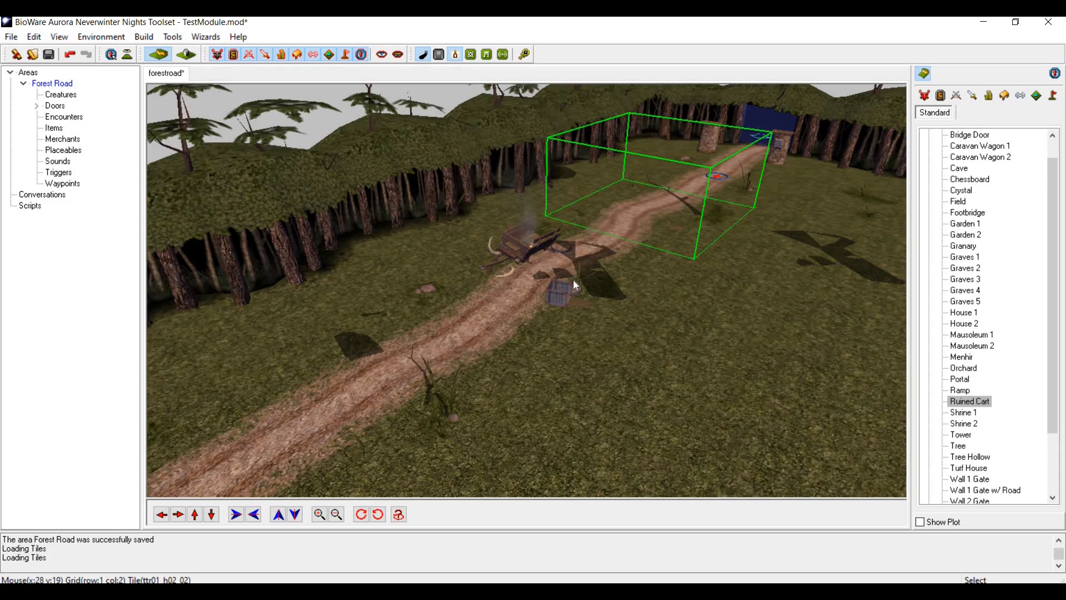
Place an Ox from the standard animal creatures in front of the ruined cart beside the road.
click(926, 96)
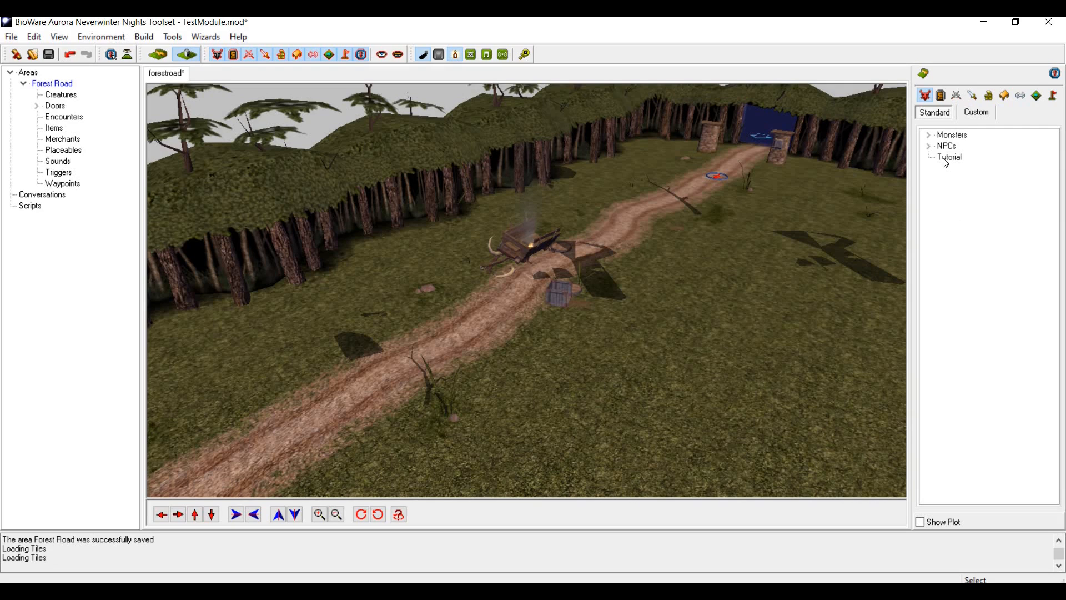
click(929, 135)
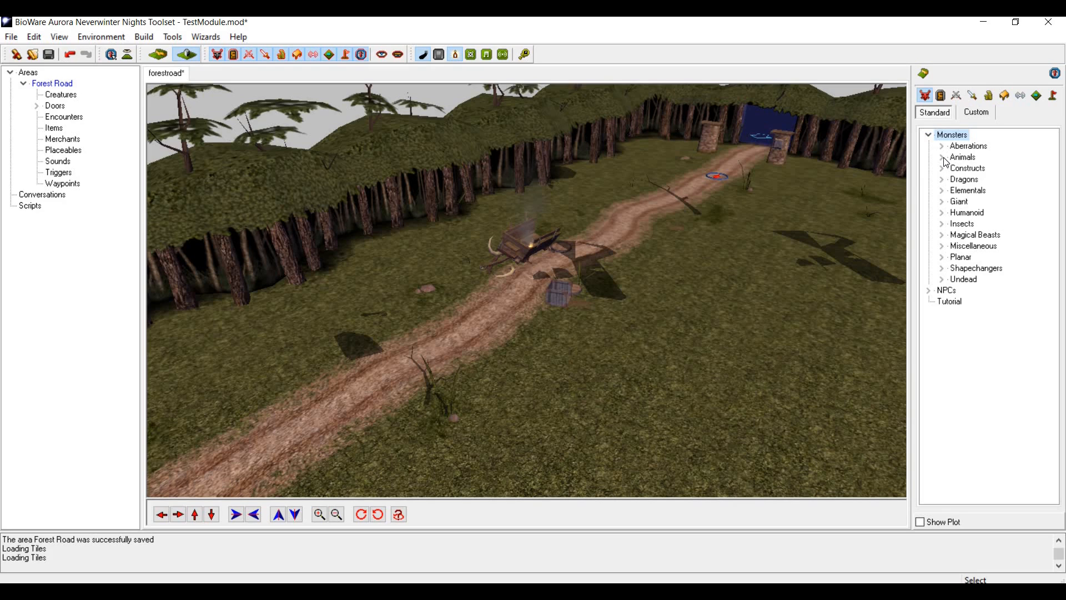
click(946, 162)
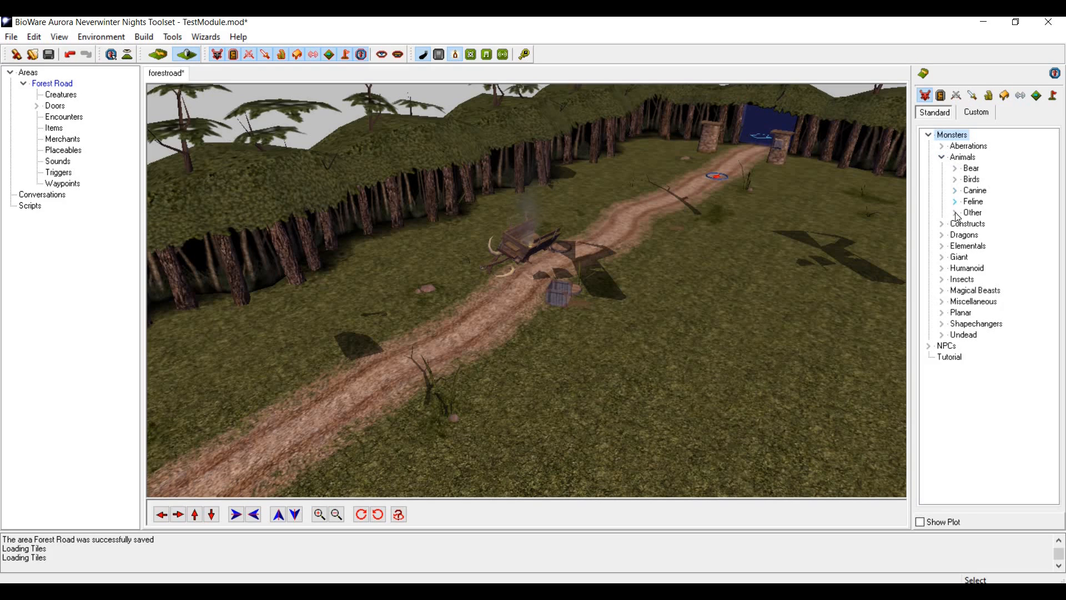
click(956, 214)
drag(1053, 229, 1022, 300)
click(982, 357)
scroll(478, 287, up, 3)
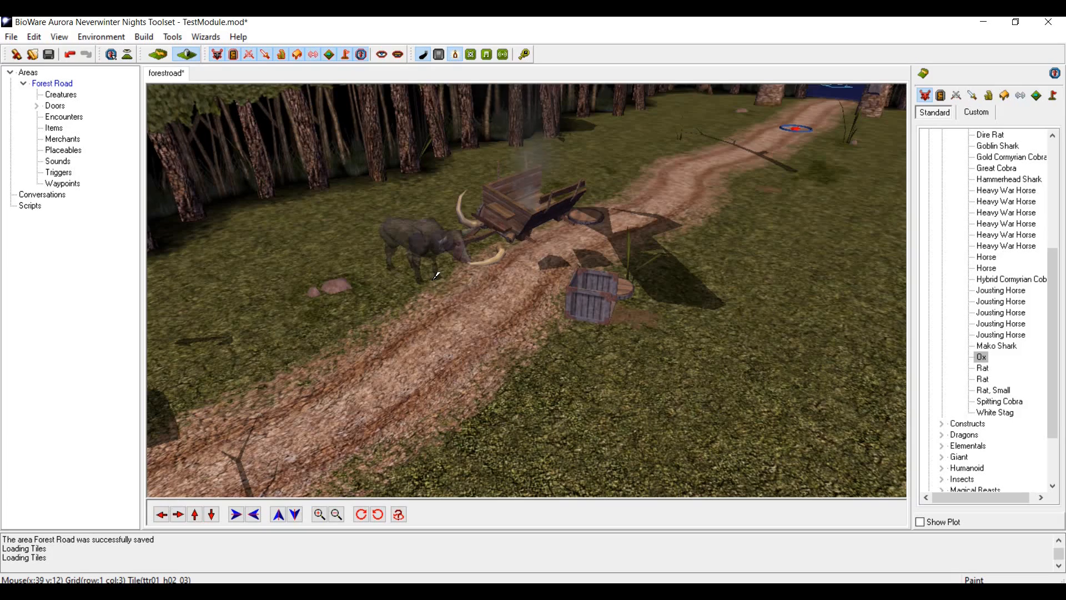
click(436, 276)
middle_drag(597, 416, 500, 417)
Rotate the ox to face away from the cart and reposition it just in front of the cart.
click(431, 257)
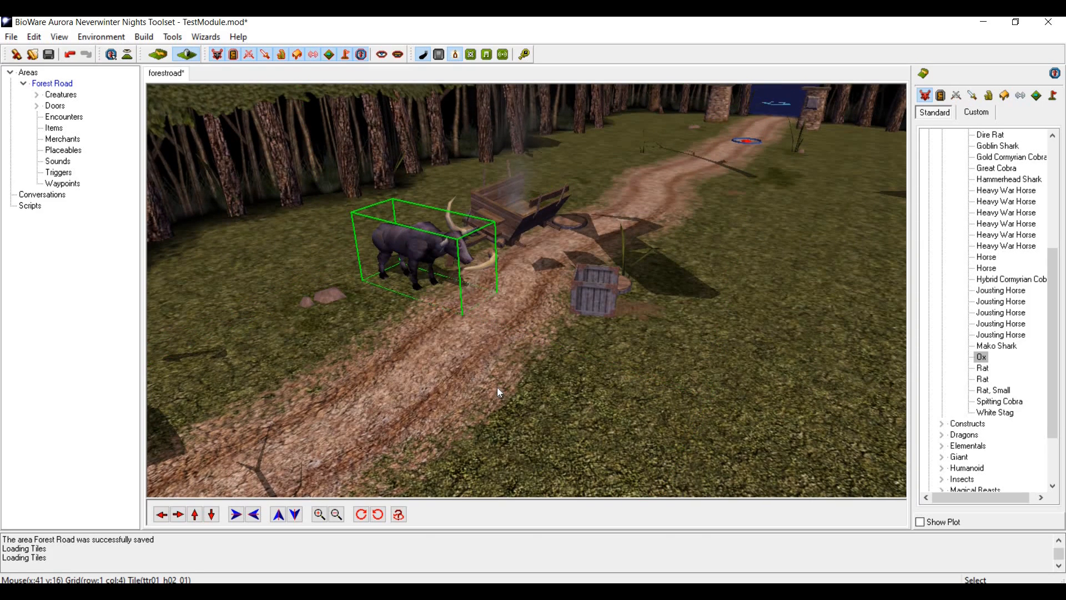
click(552, 371)
middle_drag(552, 372, 475, 283)
click(474, 283)
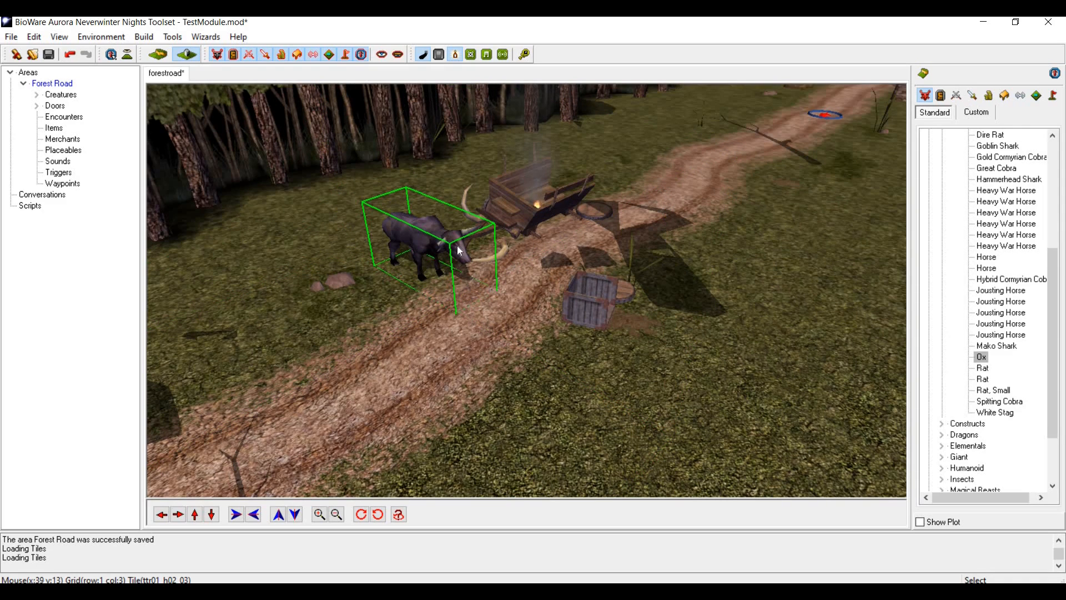
shift+right_drag(457, 247, 451, 249)
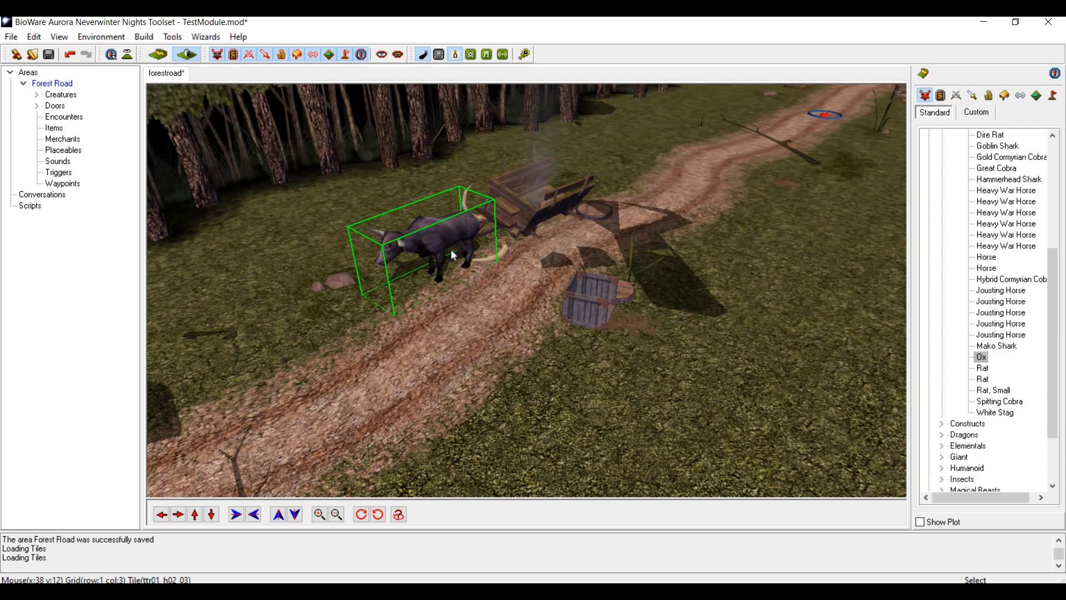
mouse_move(456, 231)
mouse_down()
mouse_move(443, 238)
mouse_move(451, 245)
mouse_up()
click(633, 385)
mouse_move(629, 385)
middle_down()
mouse_move(658, 384)
mouse_move(642, 385)
middle_up()
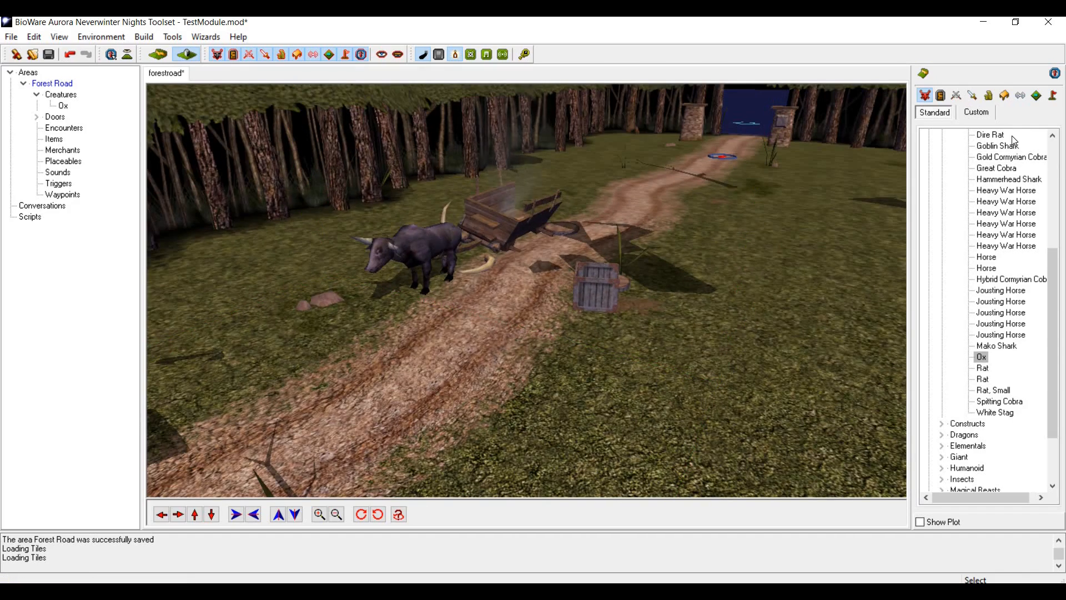
click(981, 113)
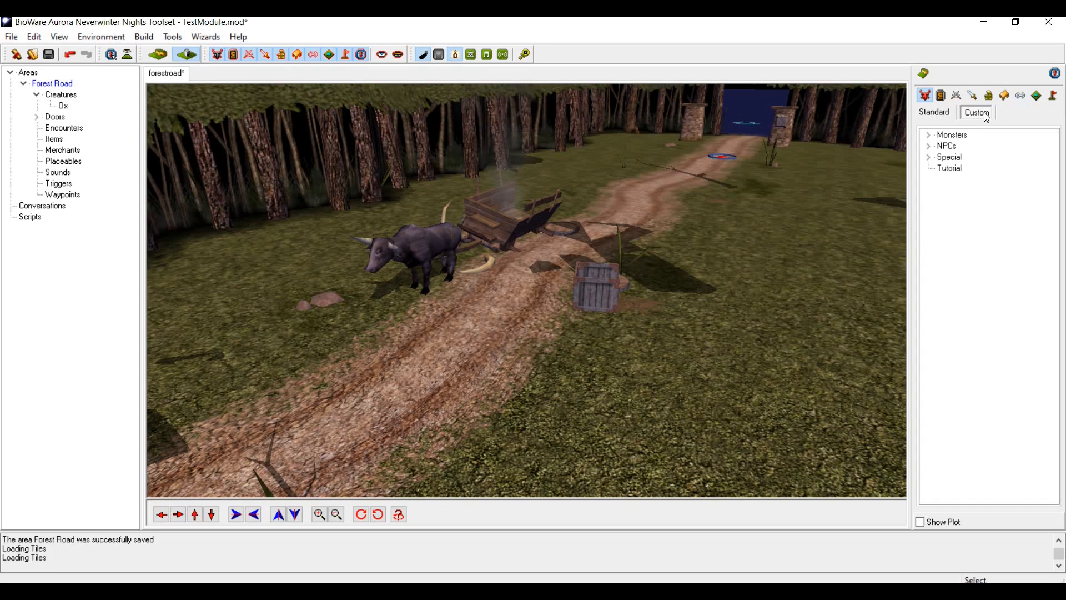
right_click(953, 138)
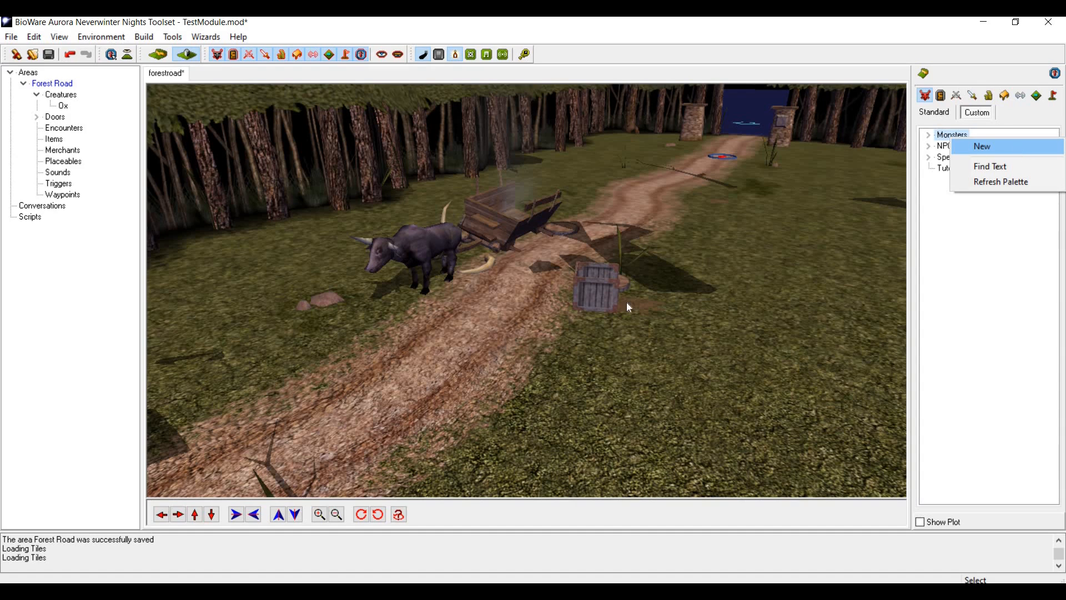
click(526, 334)
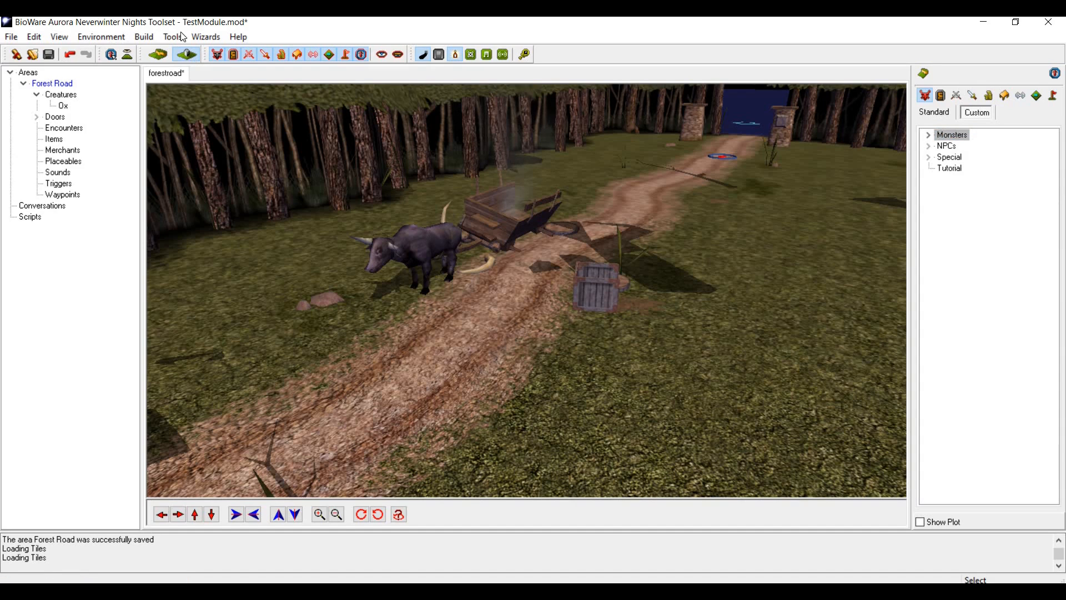
Start a new creature blueprint with the Creature Wizard and set its racial type to Half-Elf.
click(206, 36)
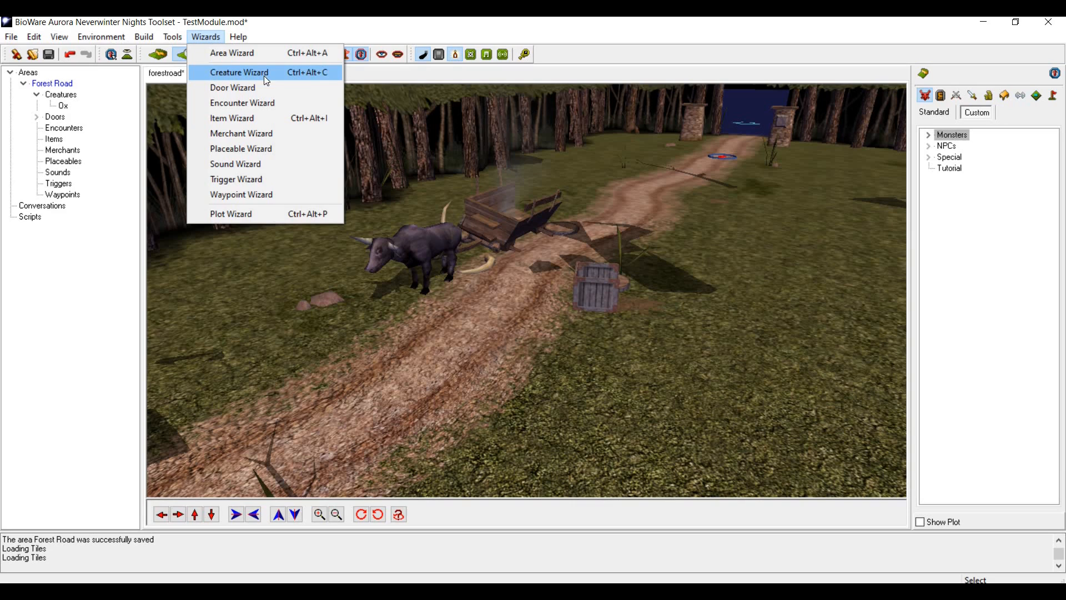
click(314, 79)
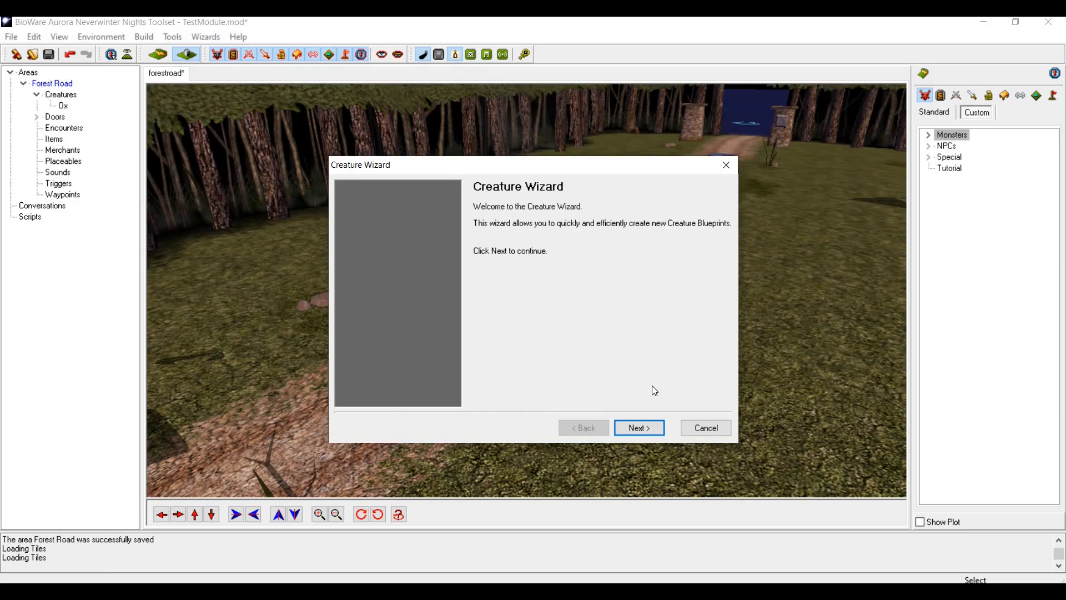
click(645, 431)
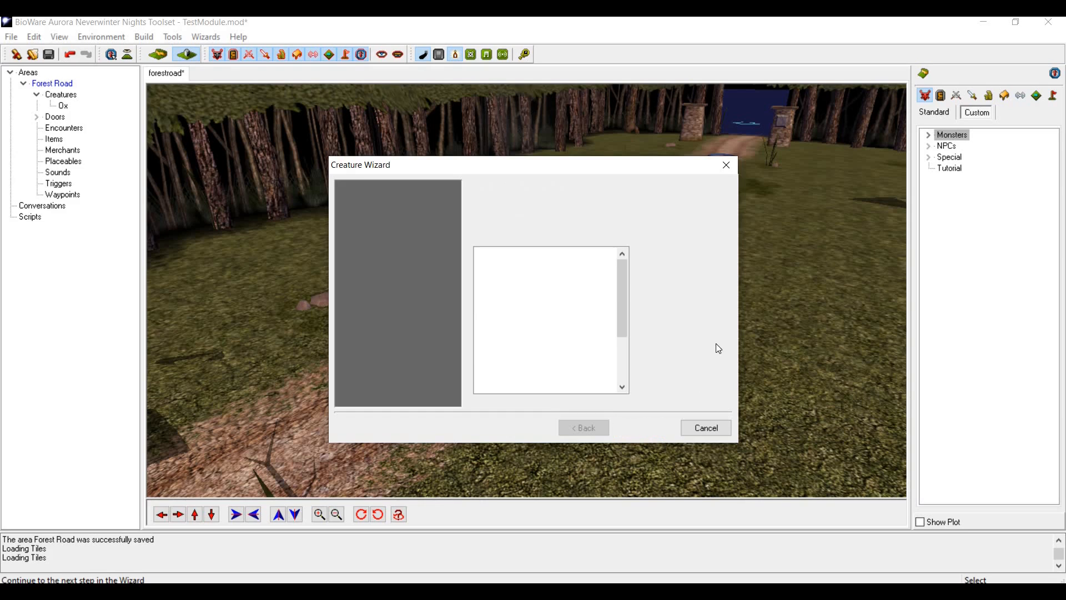
scroll(619, 299, down, 3)
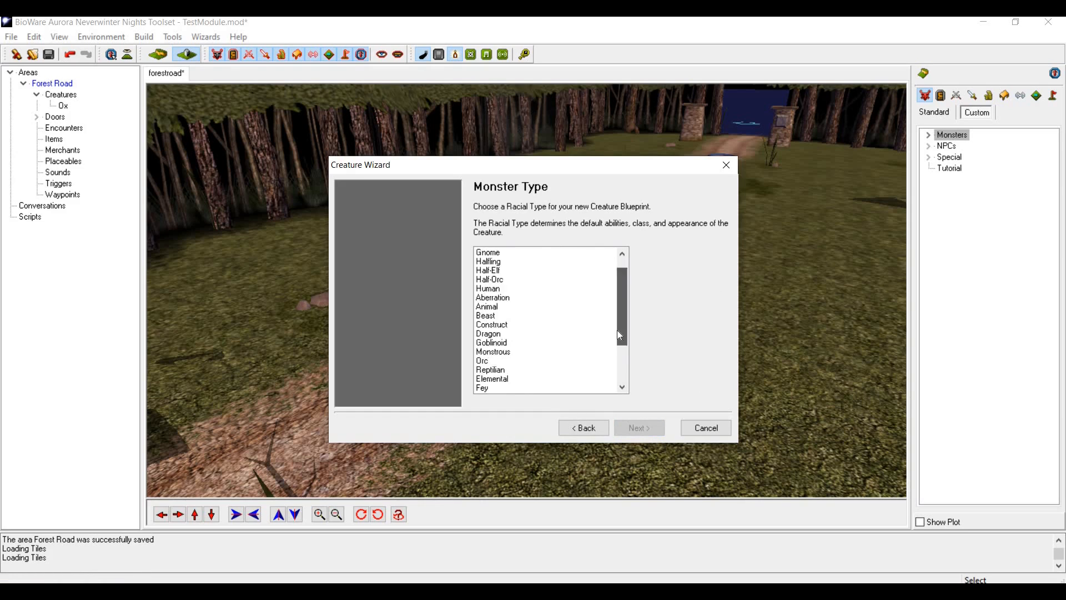
scroll(621, 278, up, 3)
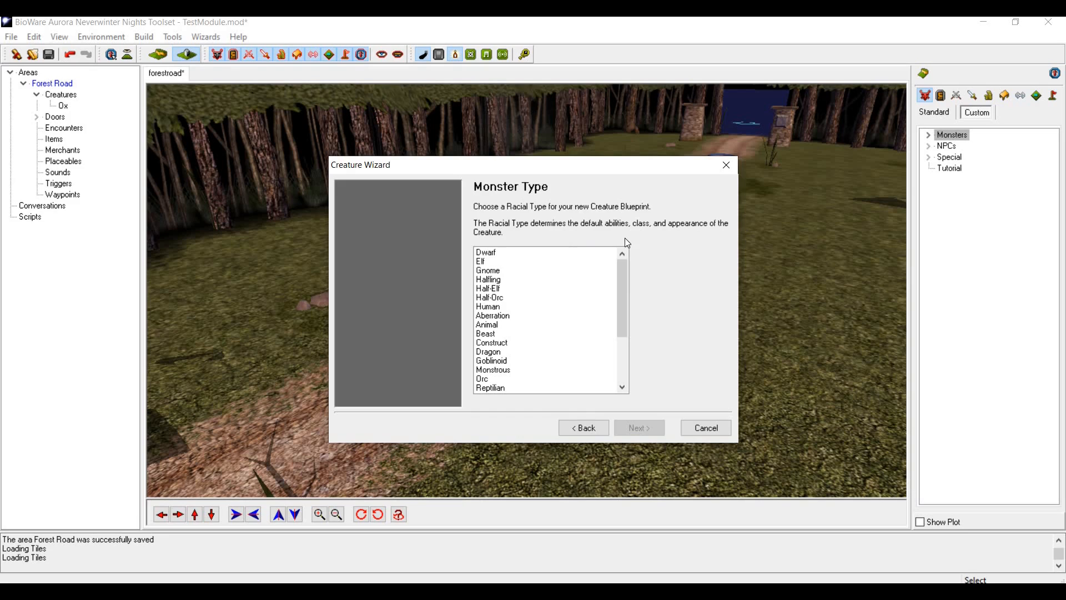
drag(617, 286, 621, 341)
drag(624, 304, 628, 258)
drag(629, 302, 625, 340)
drag(623, 283, 624, 259)
click(498, 289)
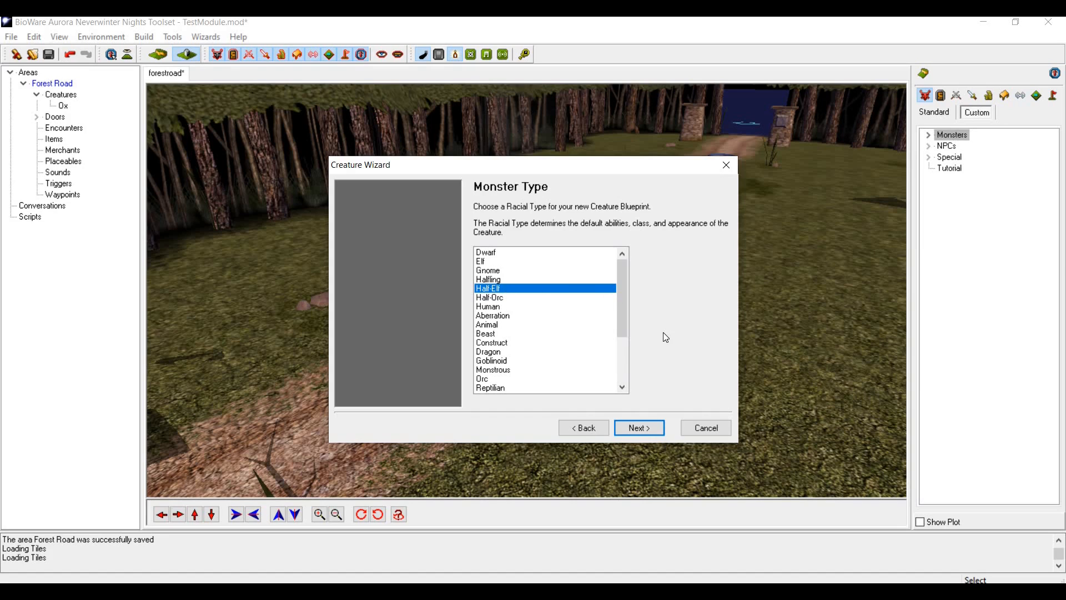
click(653, 436)
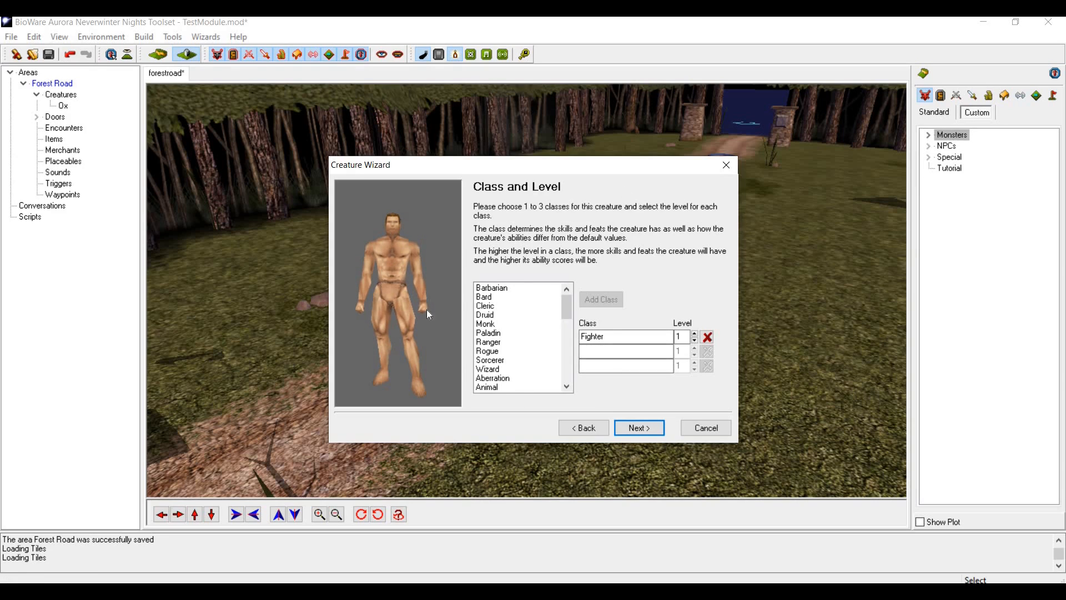
Replace the creature's Fighter class with Rogue at level 1.
mouse_move(368, 377)
mouse_down()
mouse_move(537, 376)
mouse_move(365, 372)
mouse_up()
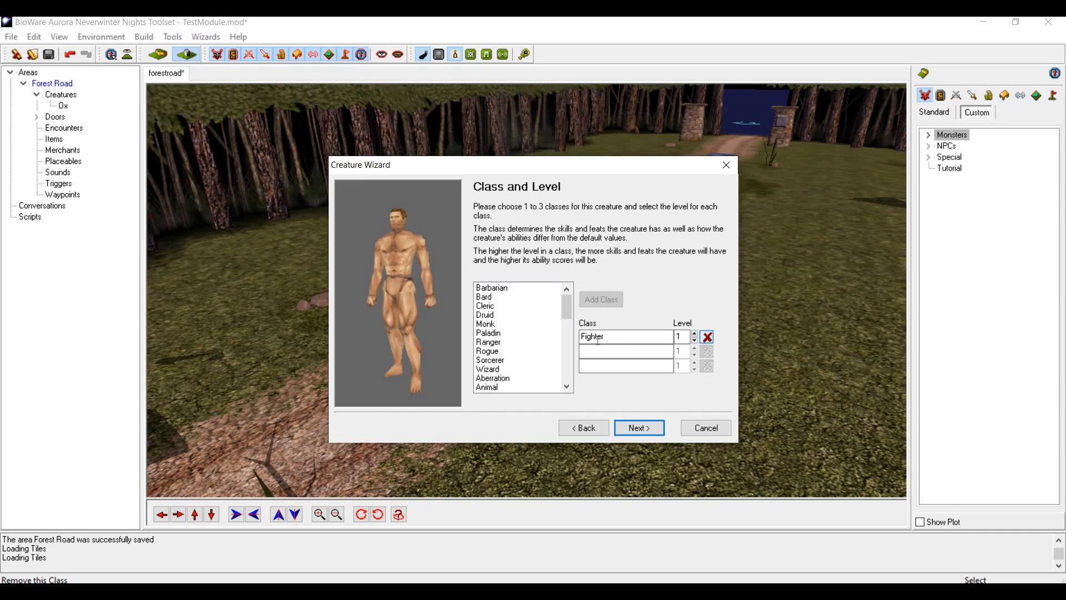
click(707, 340)
scroll(497, 336, down, 2)
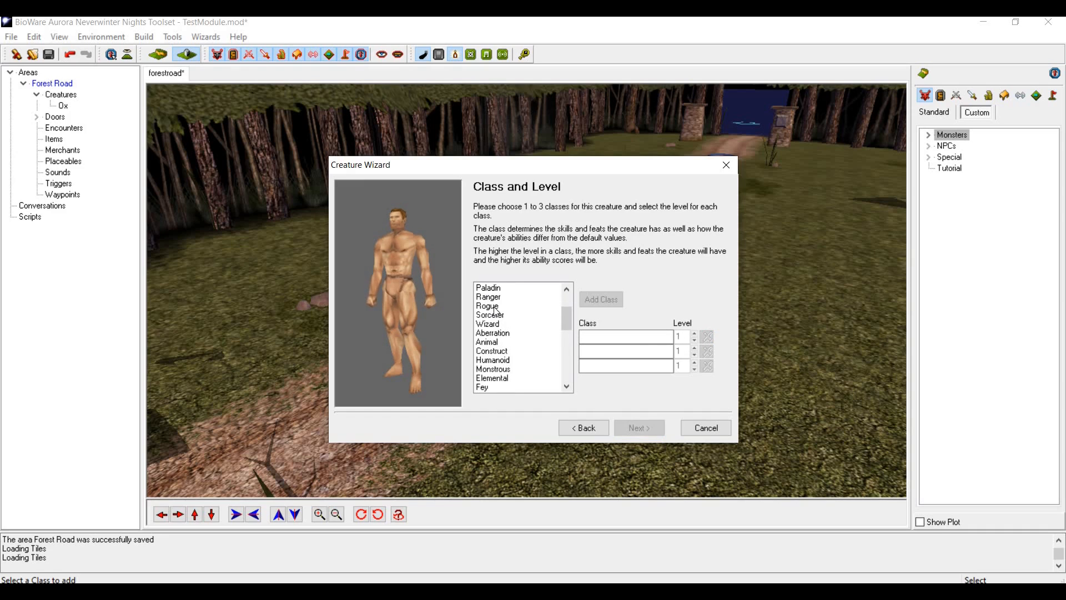
click(496, 307)
click(602, 340)
click(684, 341)
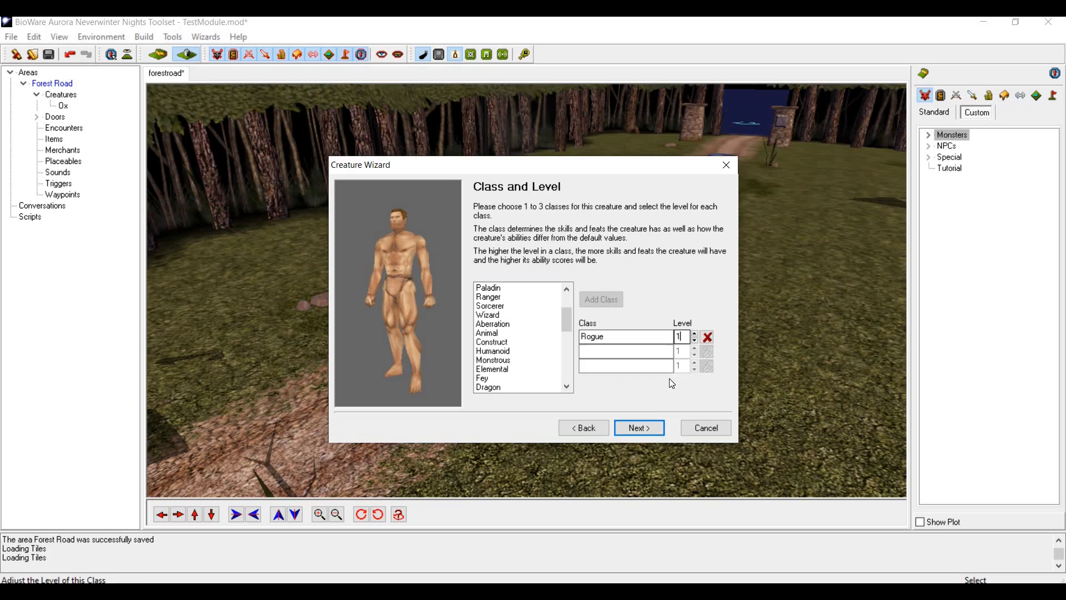
click(637, 433)
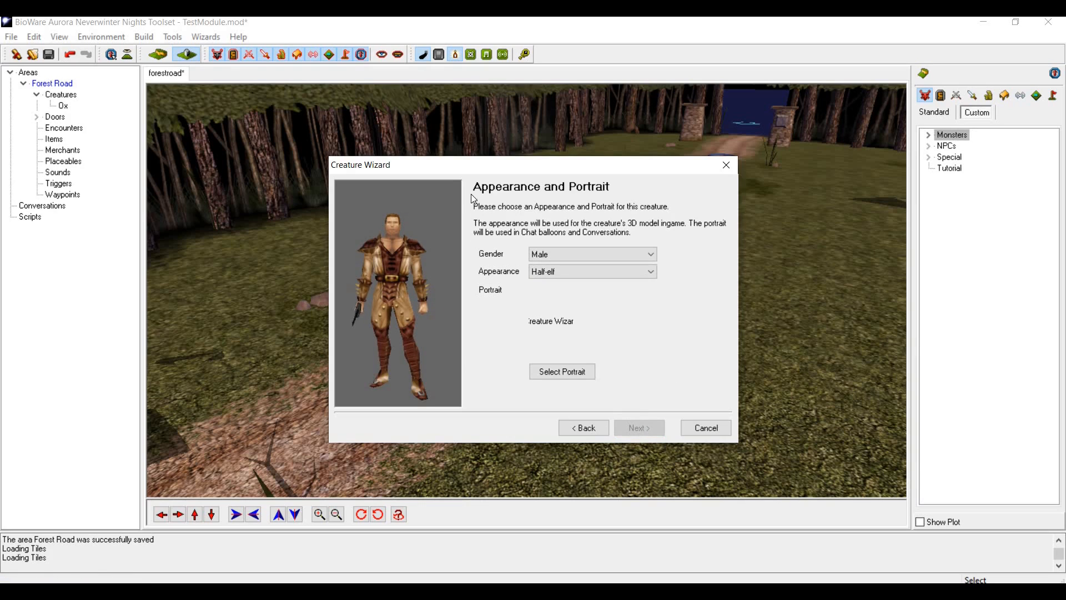
Set the creature's gender to Female and choose portrait el_f_03_ from the female half-elf portraits.
click(589, 254)
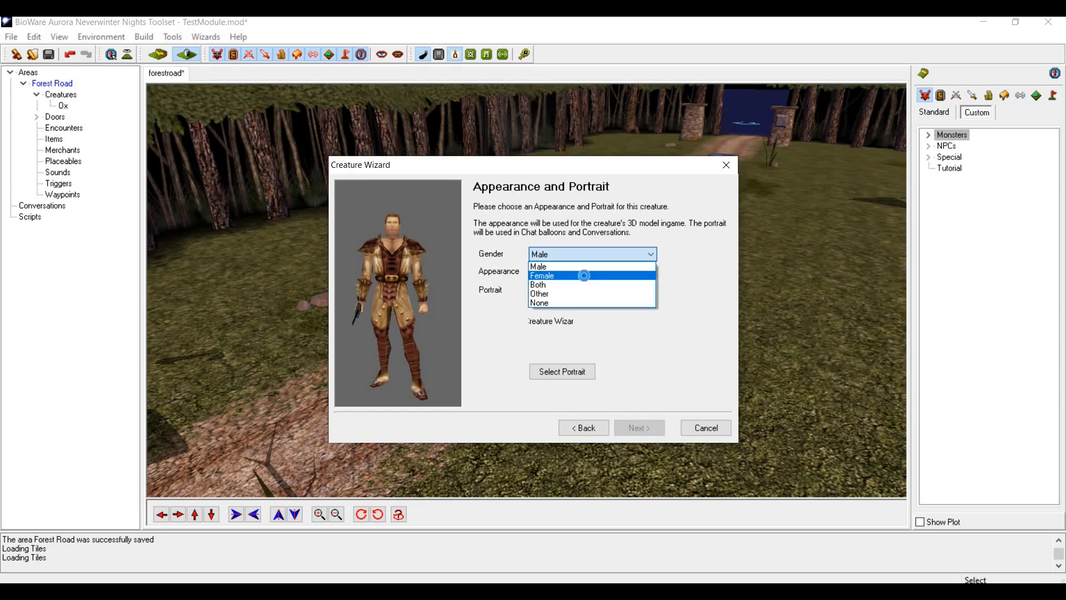
click(584, 276)
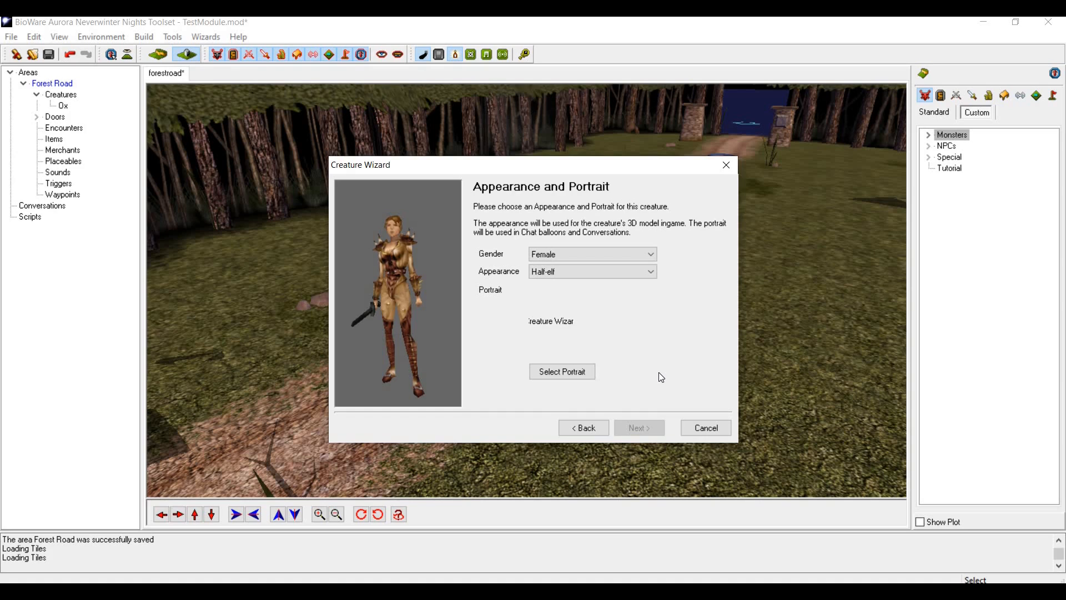
click(584, 375)
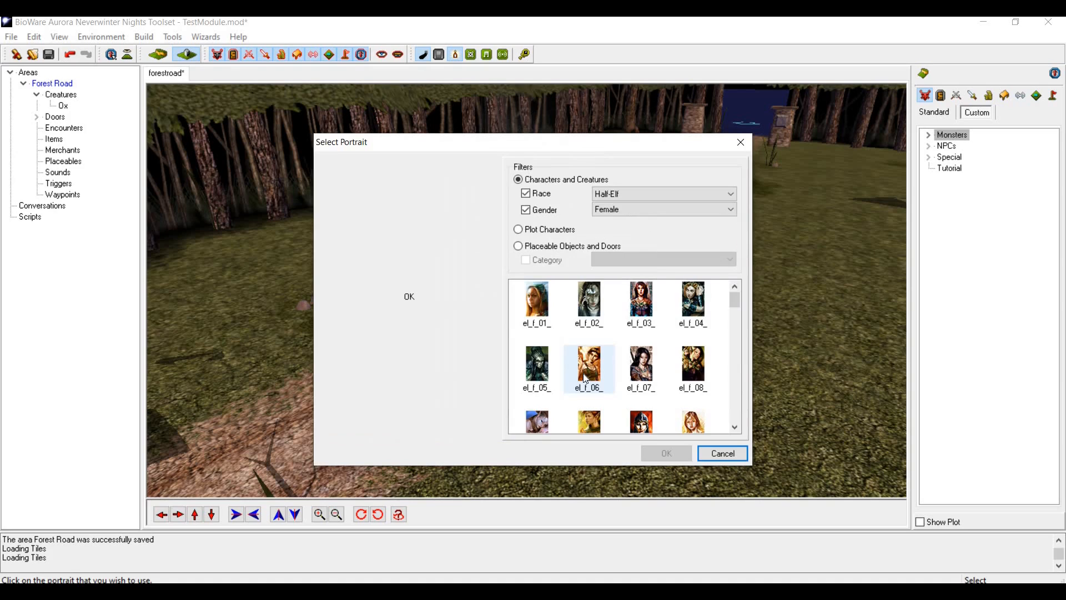
click(551, 325)
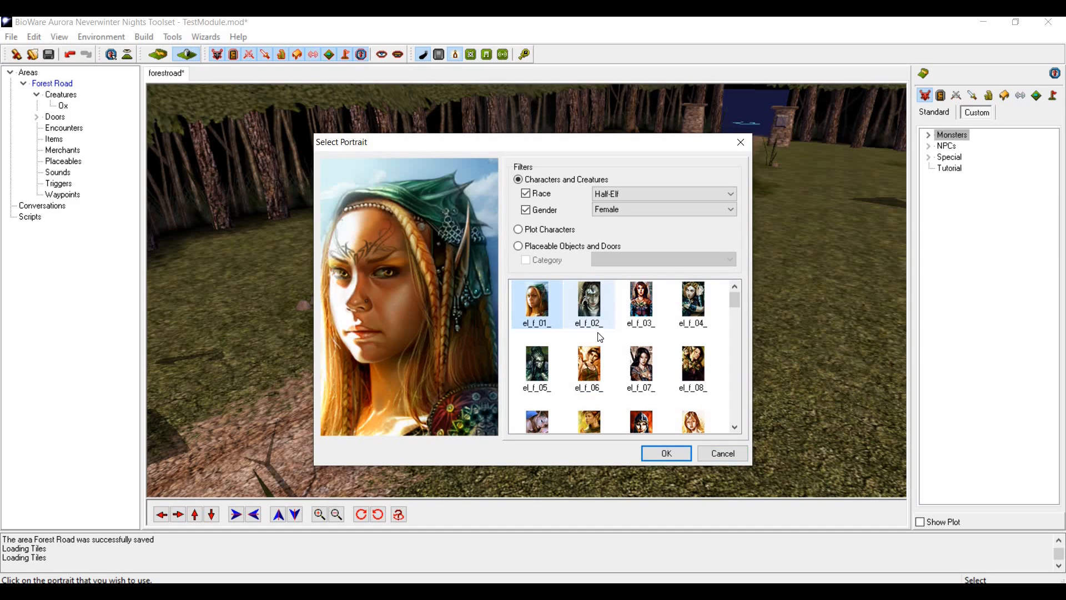
click(598, 332)
key(Right)
key(Right)
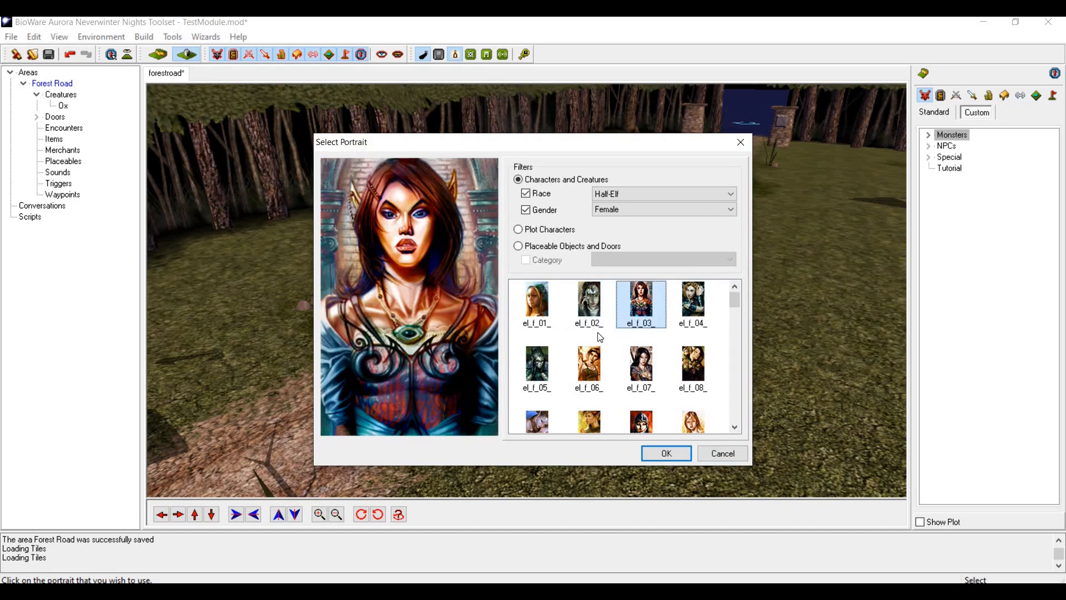
key(Down)
key(Down)
key(Down)
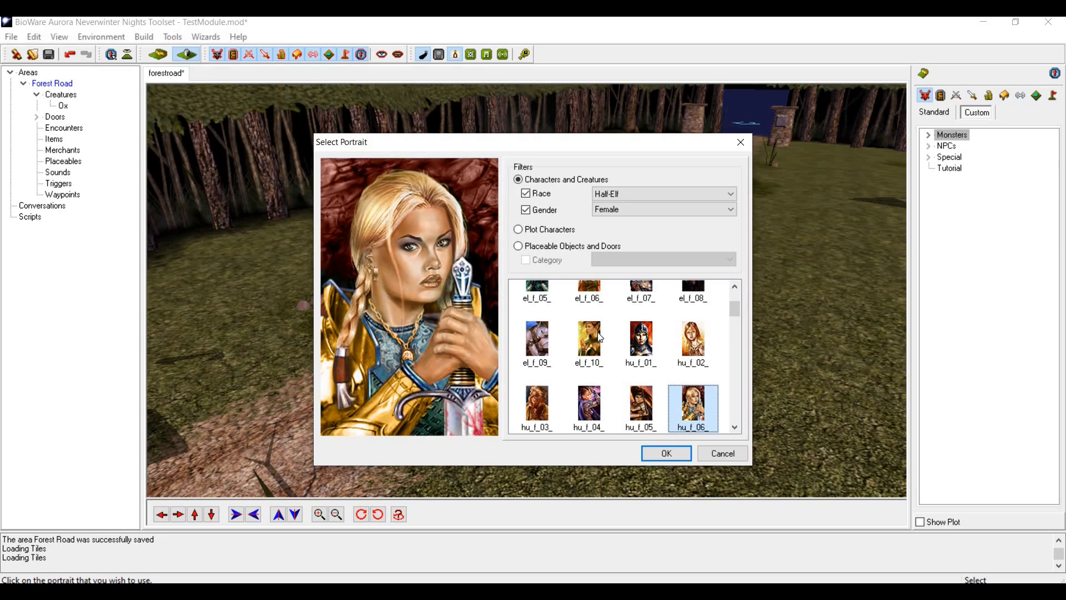
key(Left)
key(Left)
key(Left)
key(Up)
key(Up)
key(Up)
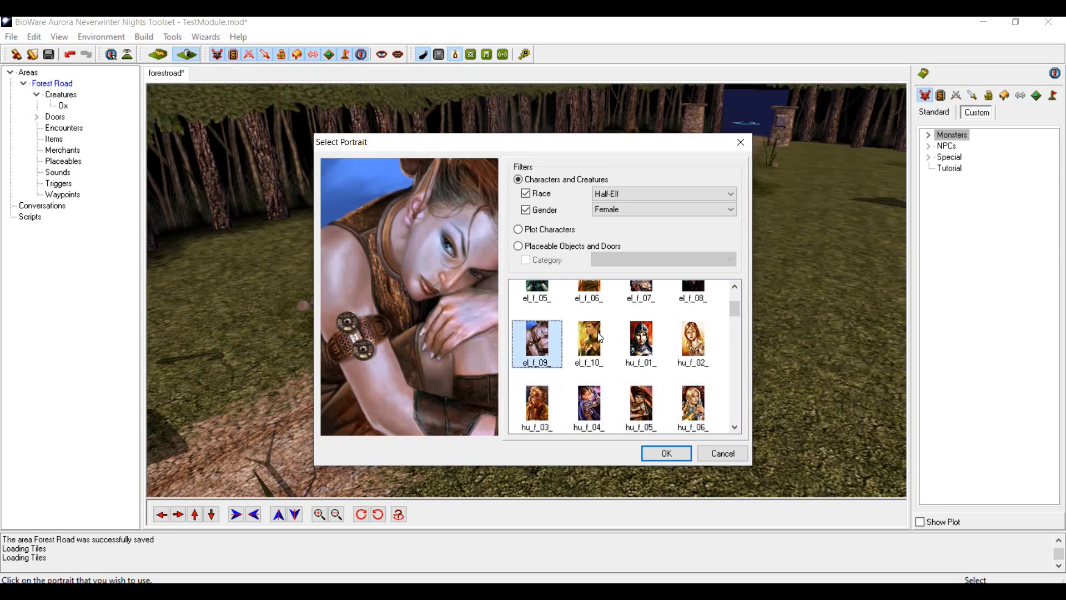
key(Right)
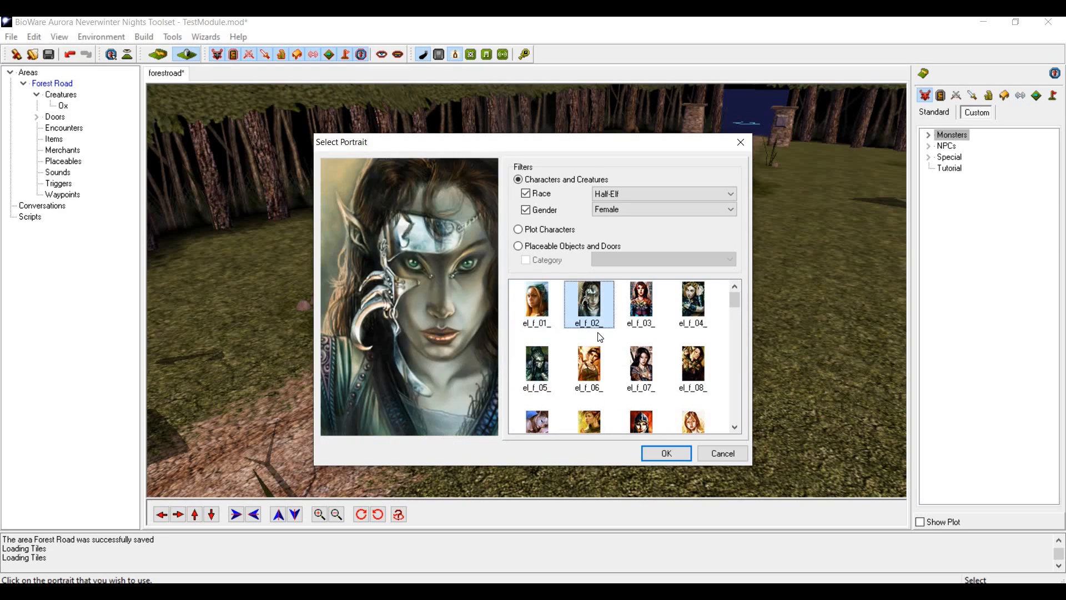
key(Down)
key(Down)
key(Right)
key(Up)
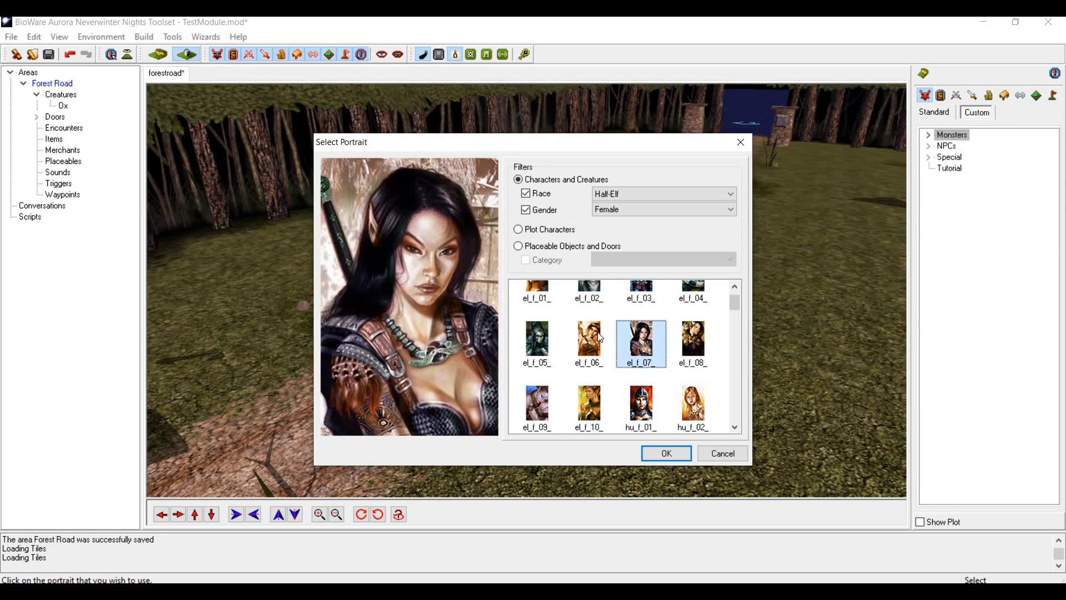
key(Up)
key(Right)
key(Down)
key(Down)
key(Left)
key(Up)
key(Up)
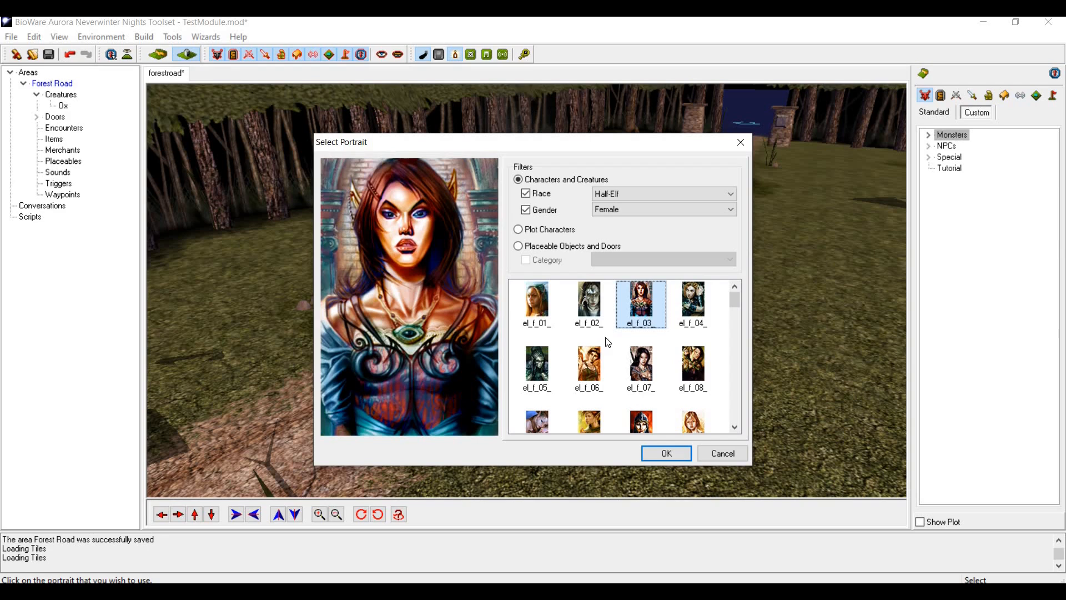
click(659, 455)
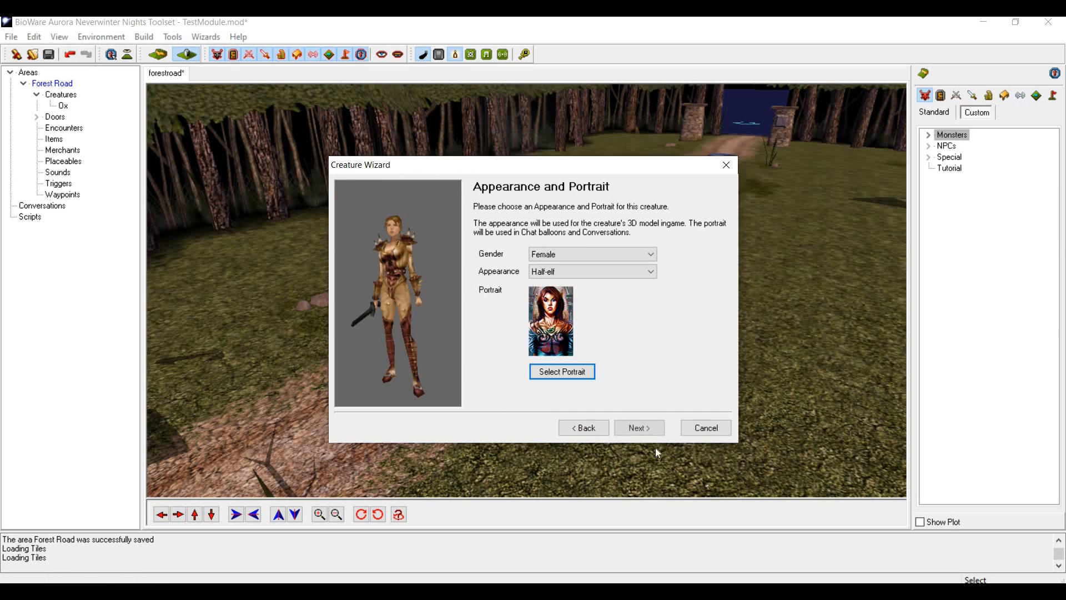
Assign the creature to the Merchant faction in the Creature Wizard.
click(638, 428)
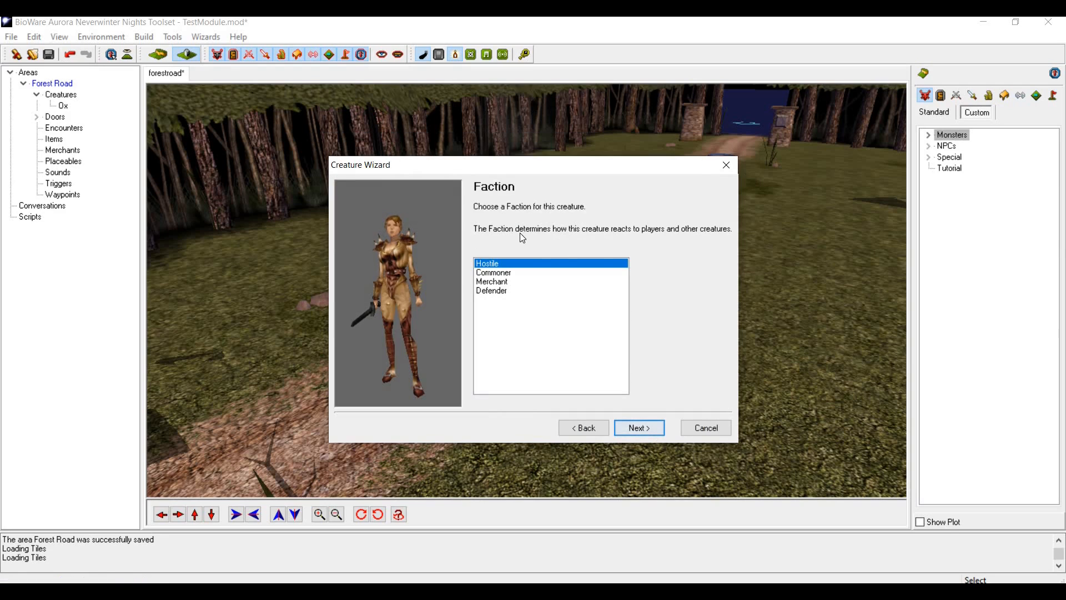
click(494, 283)
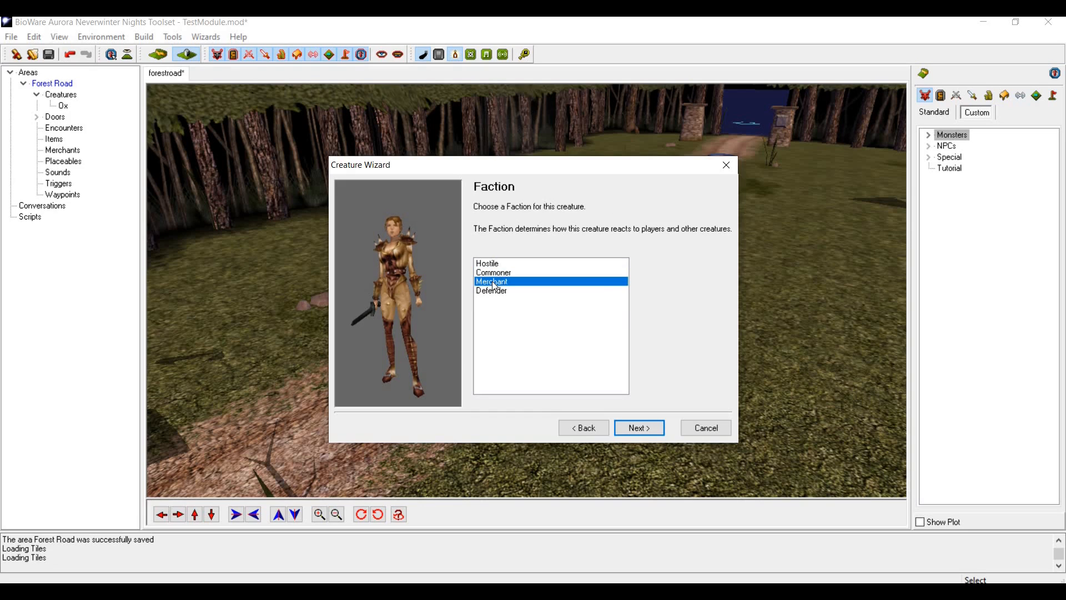
click(651, 431)
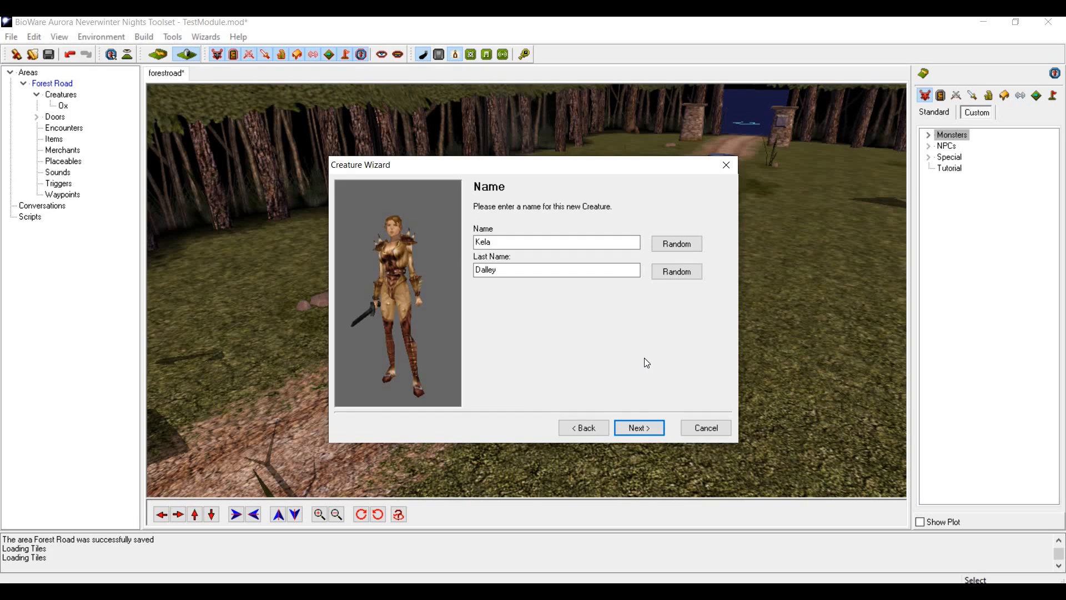
Generate random first and last names for the creature until a suitable pair comes up, and accept them.
click(684, 246)
click(685, 246)
click(684, 247)
click(685, 247)
click(685, 246)
click(685, 246)
click(685, 246)
click(684, 247)
click(685, 246)
click(684, 247)
click(674, 273)
click(674, 272)
click(673, 273)
click(673, 273)
click(674, 273)
click(673, 273)
click(673, 273)
click(674, 273)
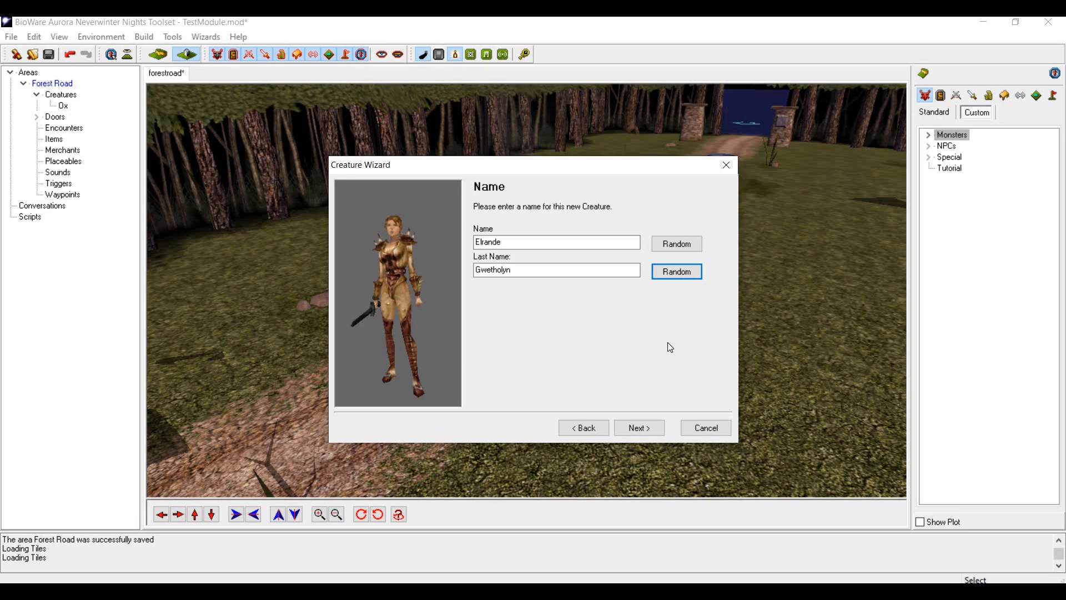
click(634, 429)
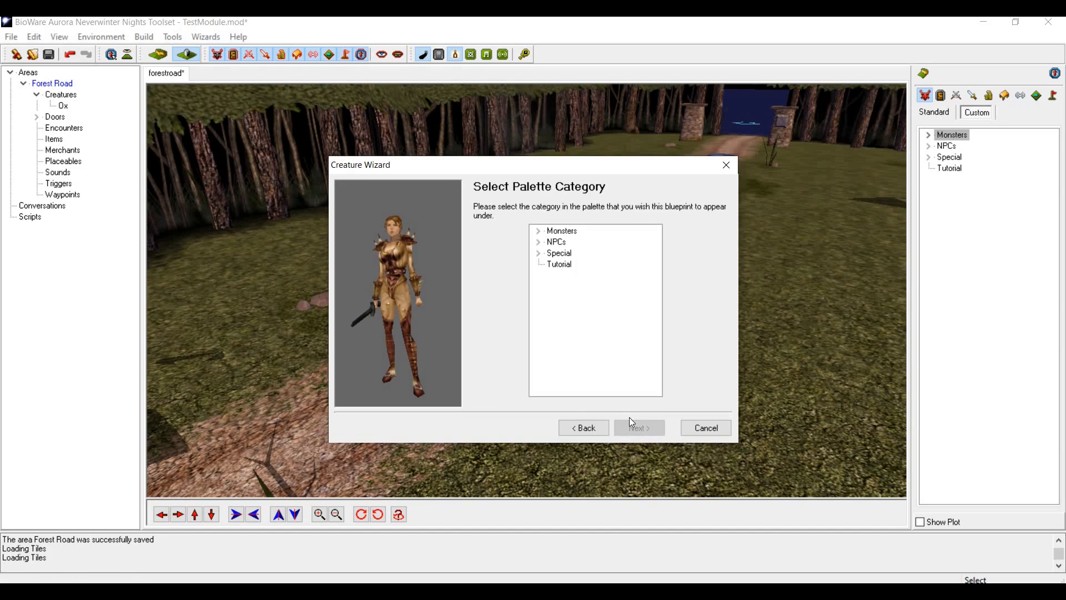
File the creature blueprint under the Half-Elves category of the NPCs palette.
click(541, 244)
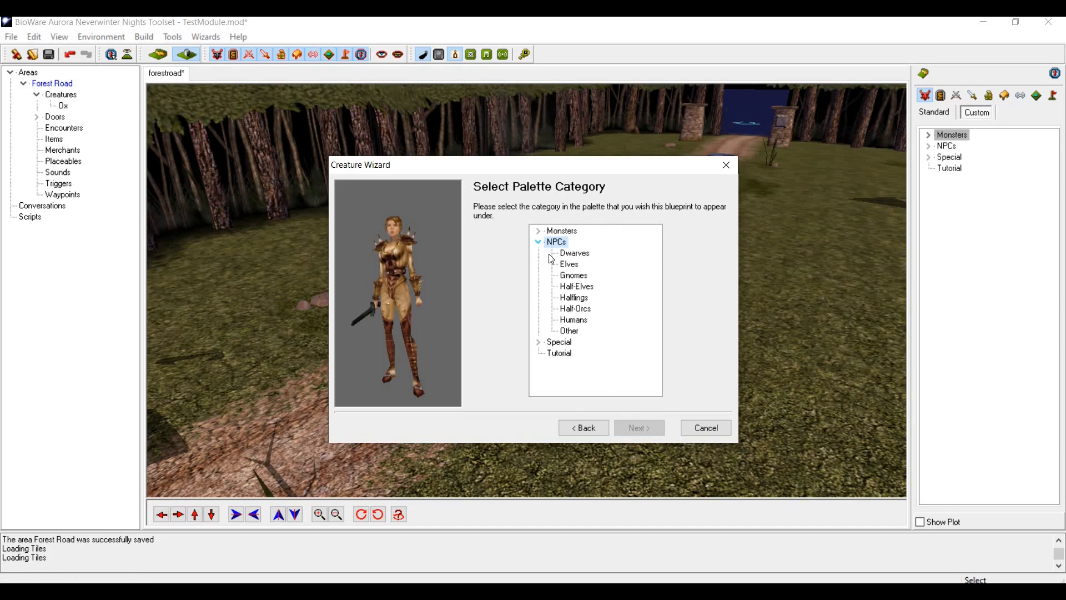
click(581, 287)
click(643, 429)
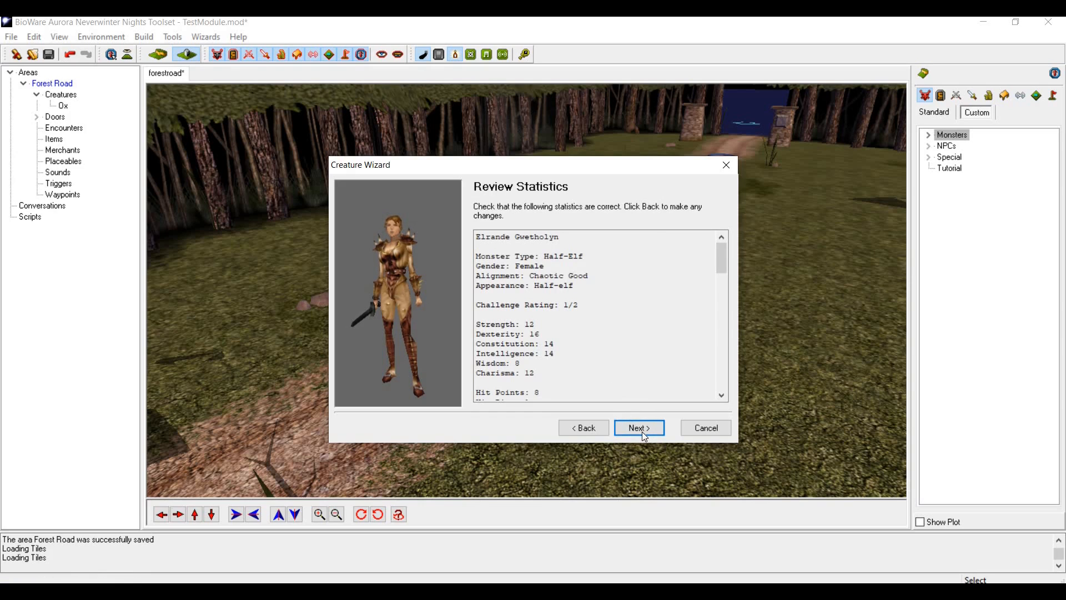
Accept the creature's statistics and finish the wizard with Launch Creature Properties enabled.
click(642, 427)
click(481, 385)
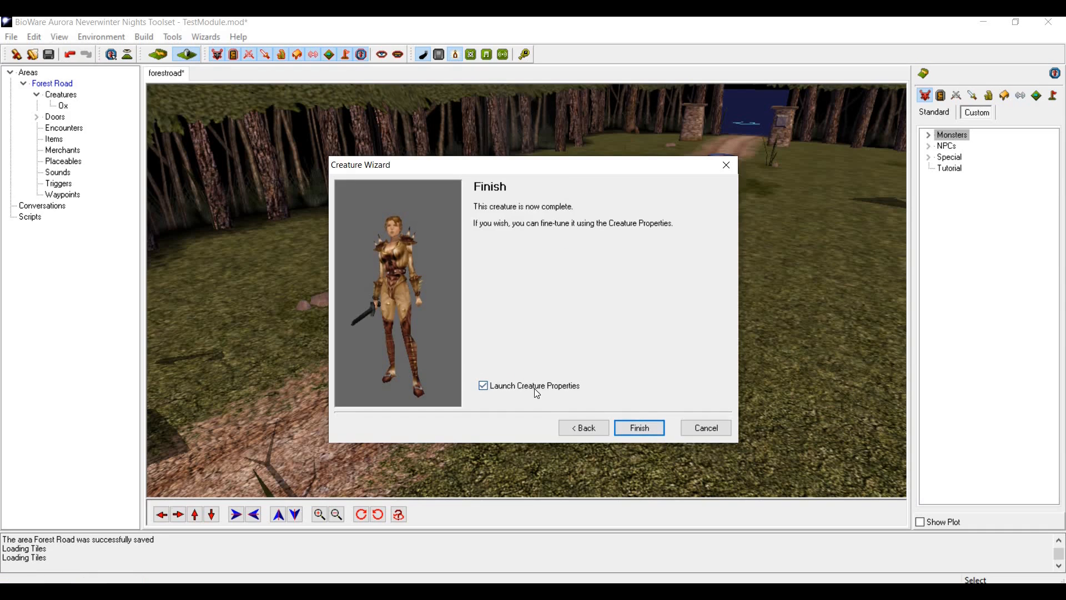
click(639, 428)
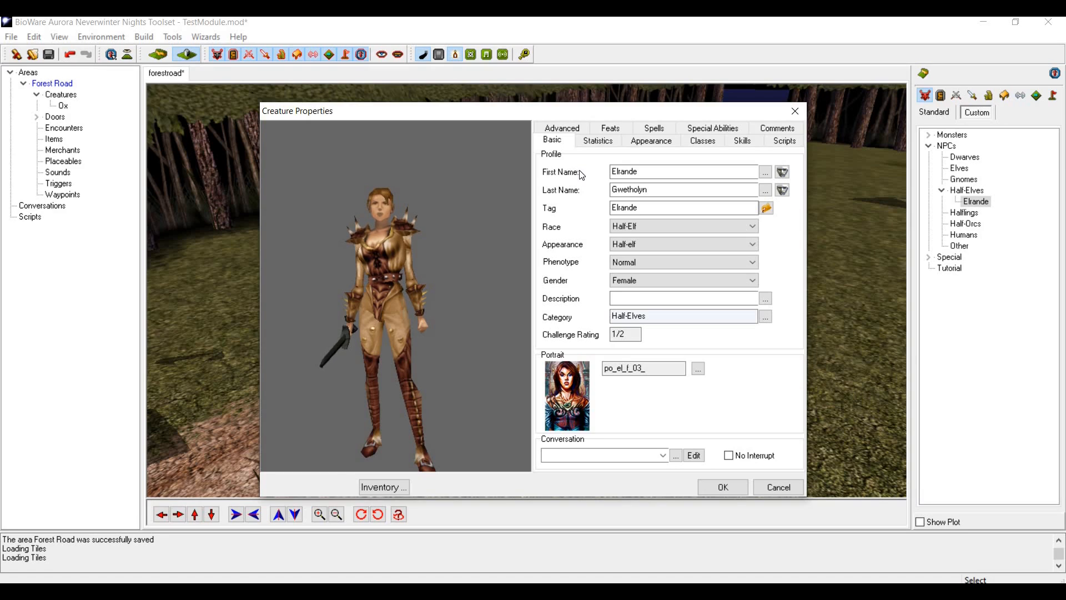
Filter the sound sets to Female and set the creature's sound set to "Elf, Female, Sensible".
click(577, 131)
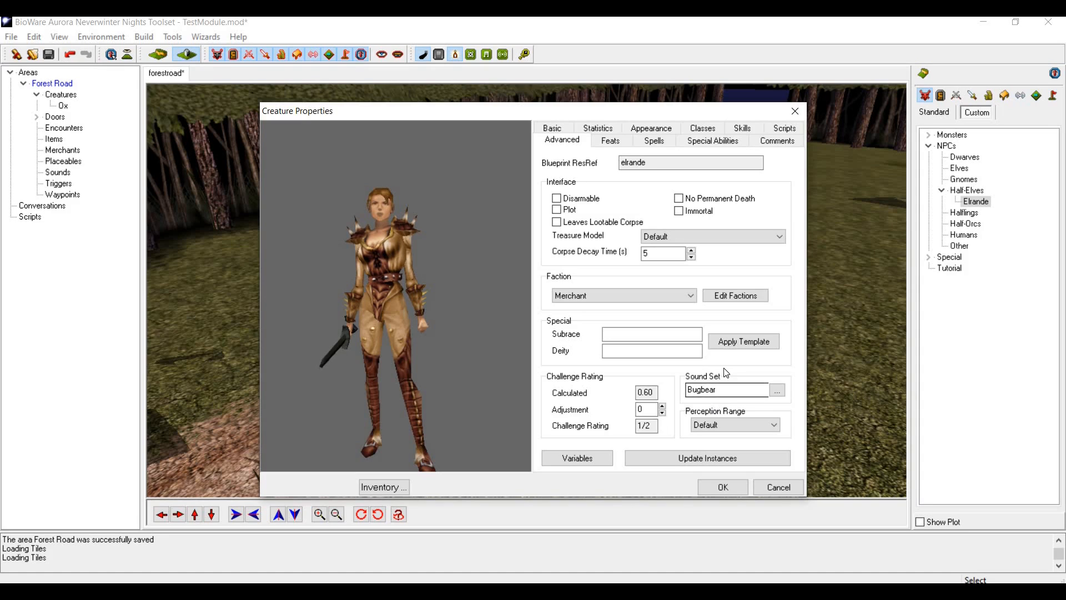
click(777, 390)
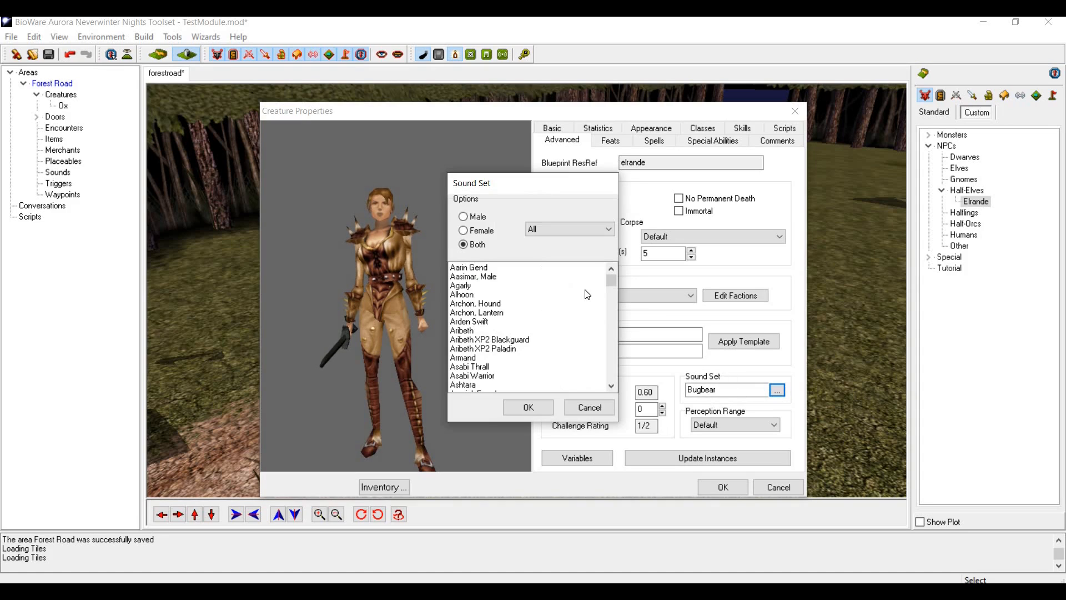
click(463, 230)
click(573, 359)
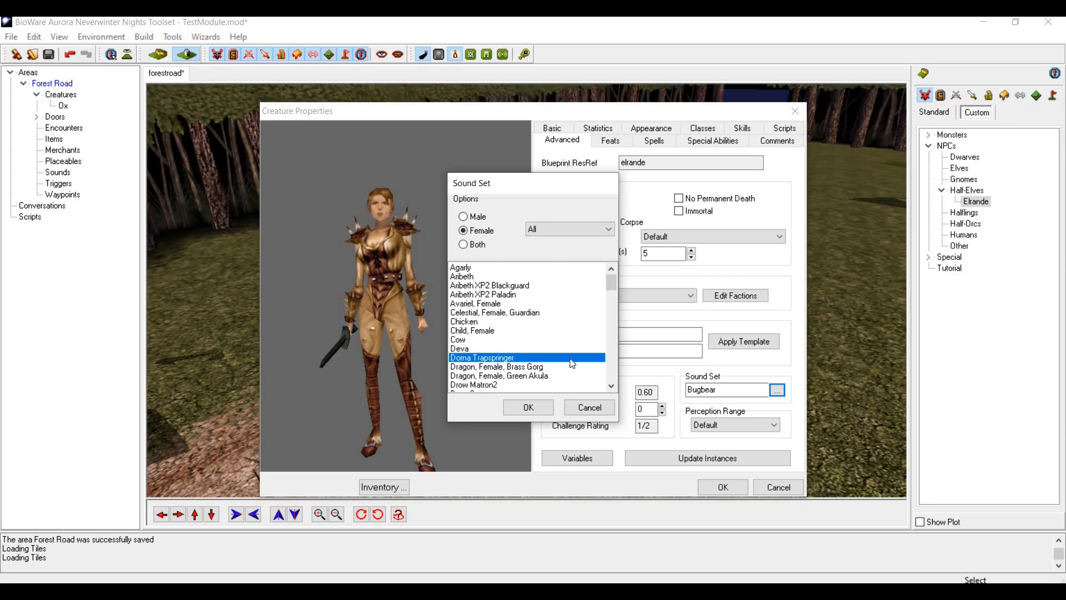
key(Down)
key(Down)
key(Down)
key(Down)
key(Down)
key(Down)
key(Down)
key(Down)
key(Down)
key(Down)
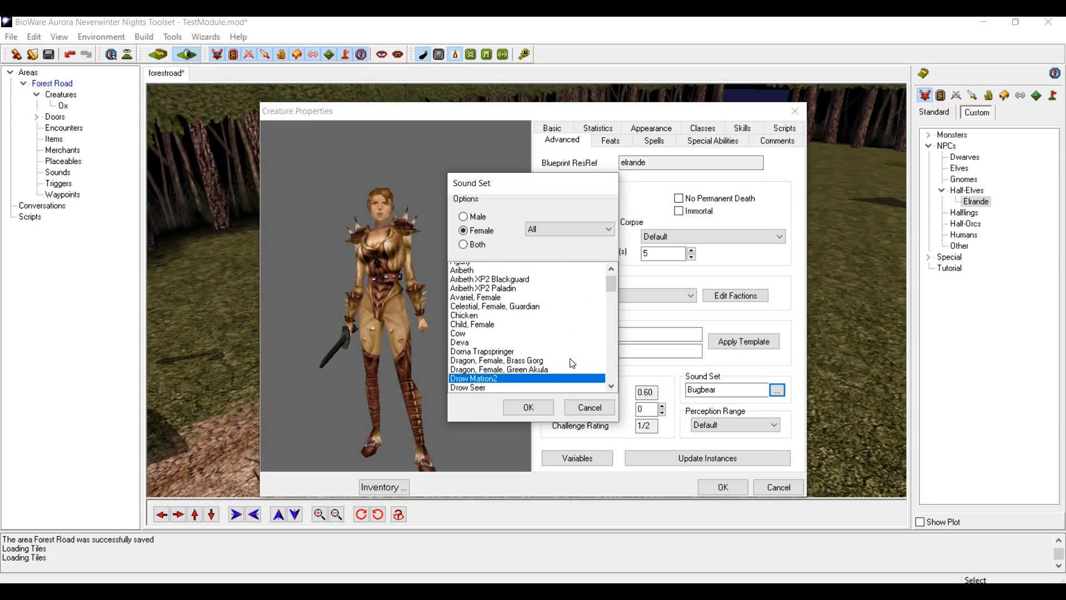
key(Down)
key(Down)
key(Down)
key(Down)
key(Down)
key(Down)
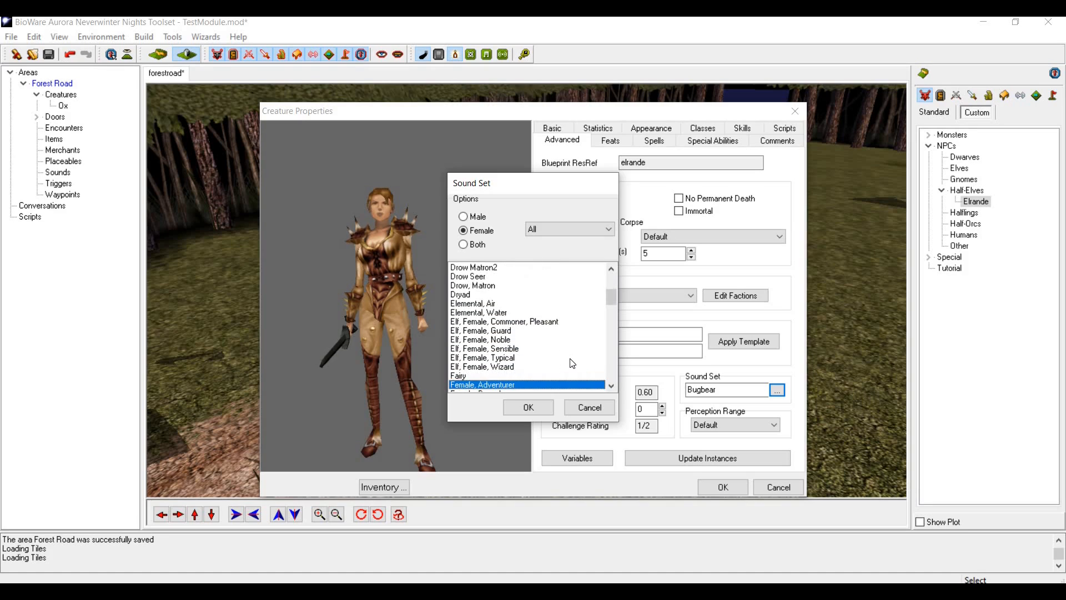
key(Up)
key(Up)
key(Up)
key(Up)
key(Up)
key(Up)
key(Up)
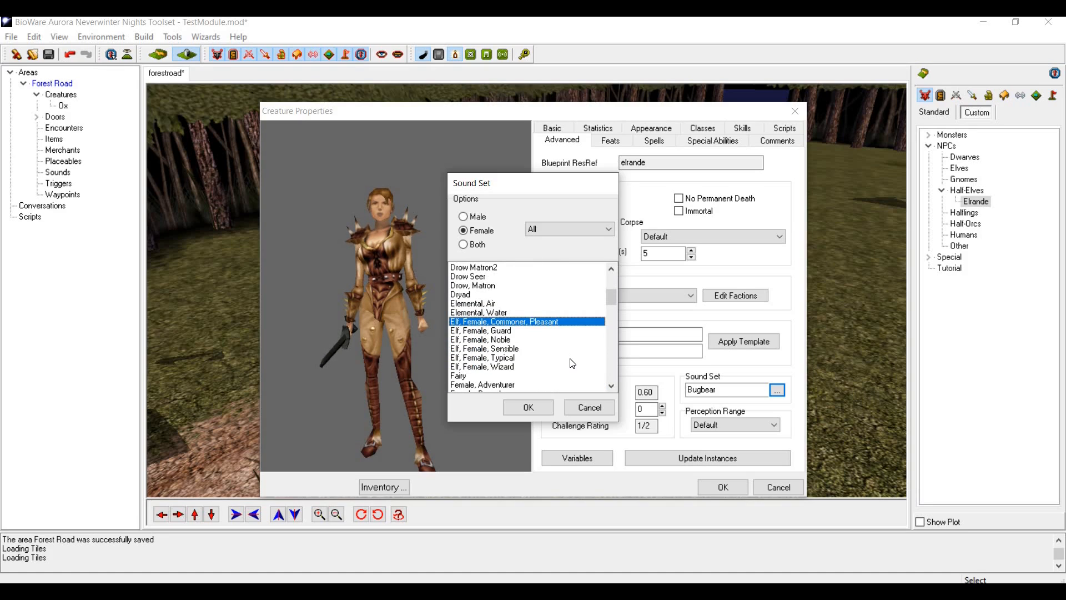
key(Down)
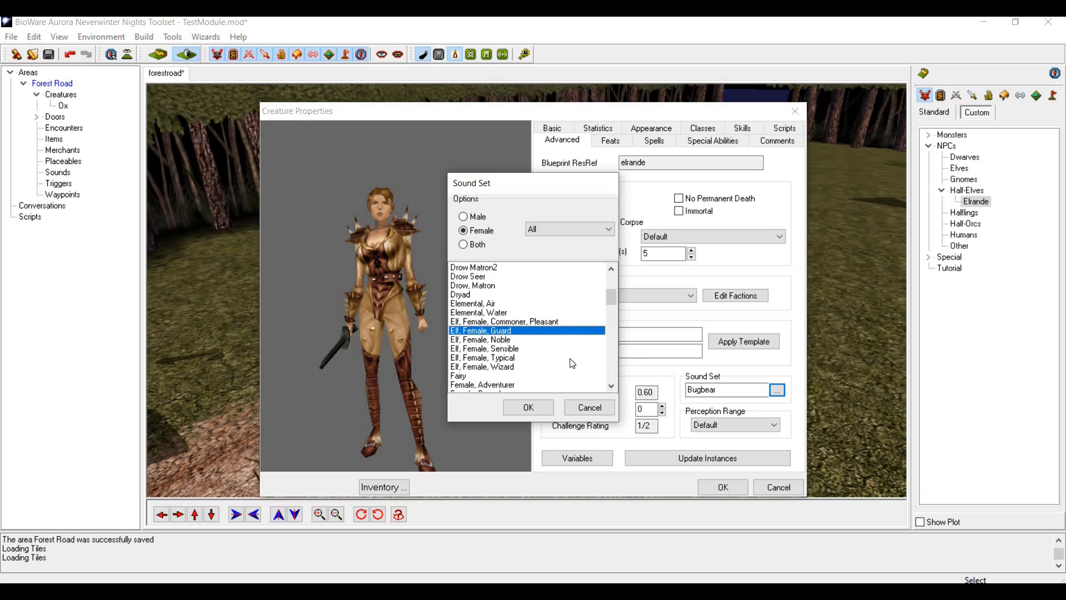
click(522, 341)
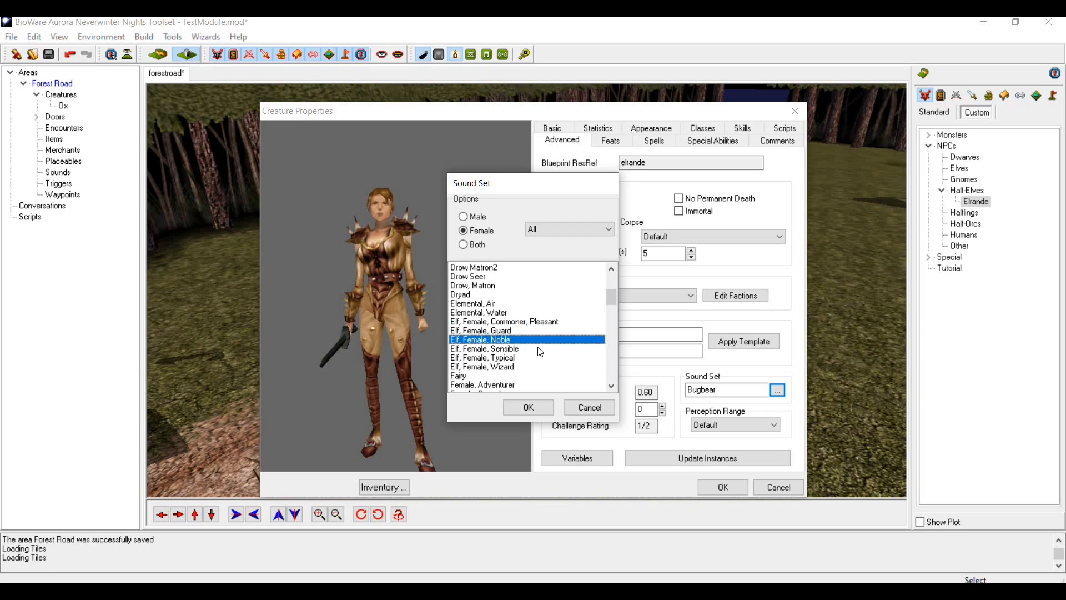
click(528, 367)
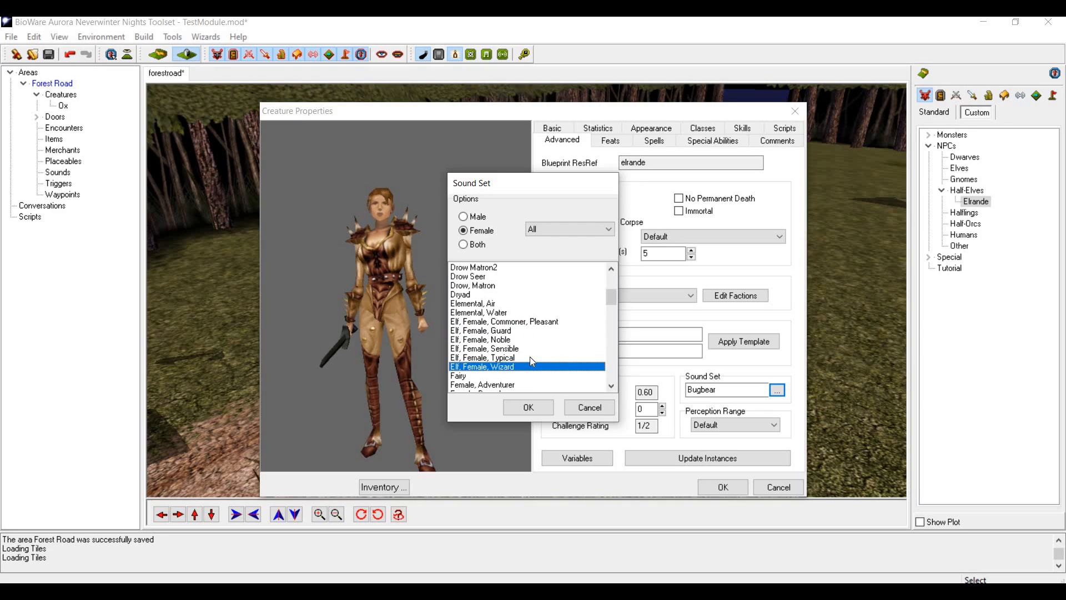
click(530, 357)
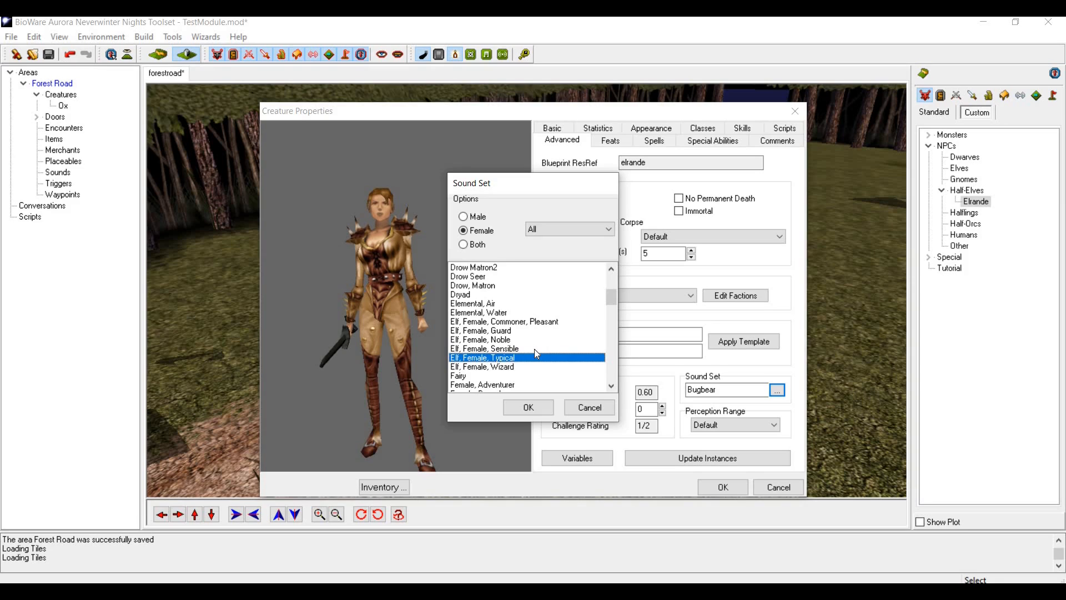
click(534, 349)
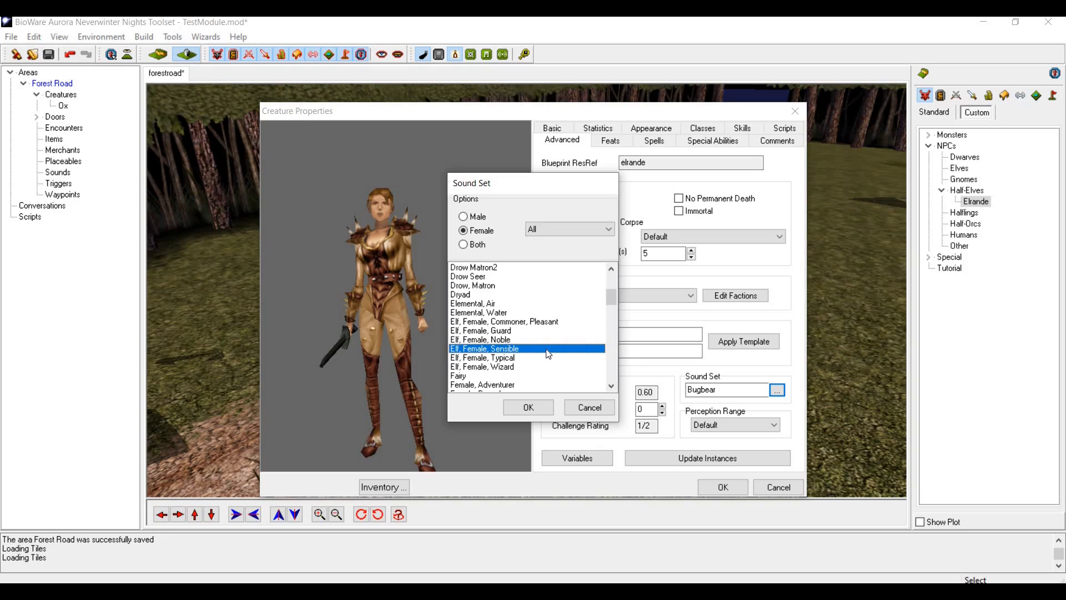
click(529, 409)
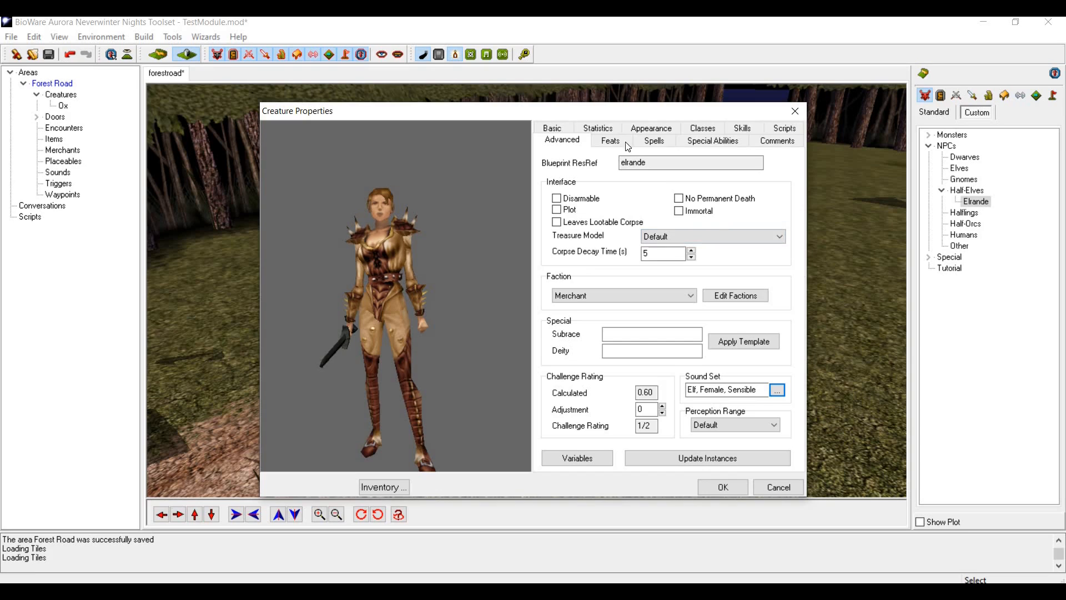
Browse the creature's head model variations and set the head to pFH0_HEAD015.
click(655, 132)
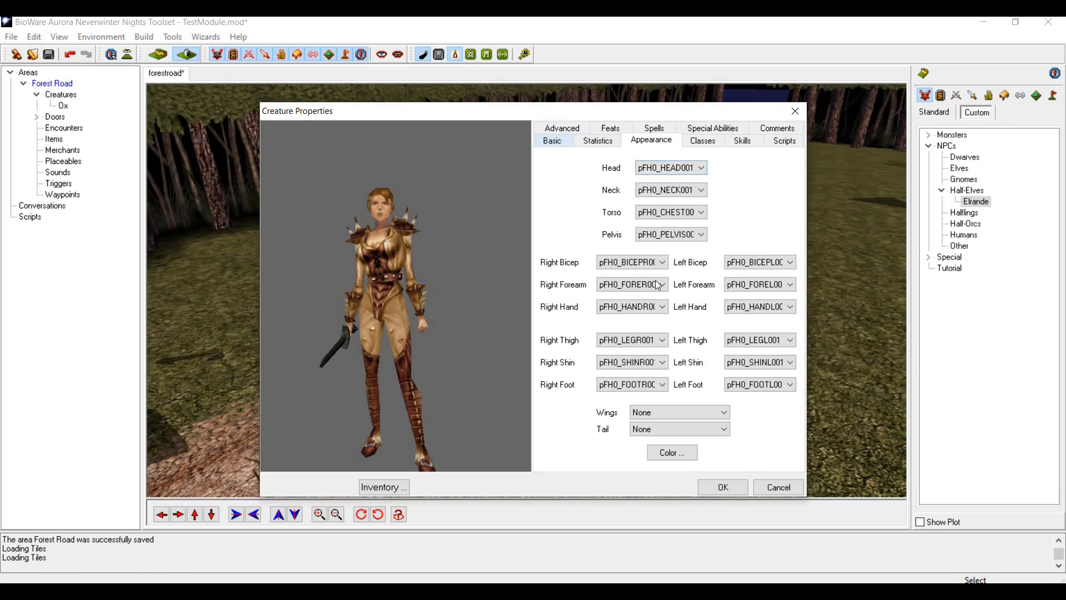
click(554, 140)
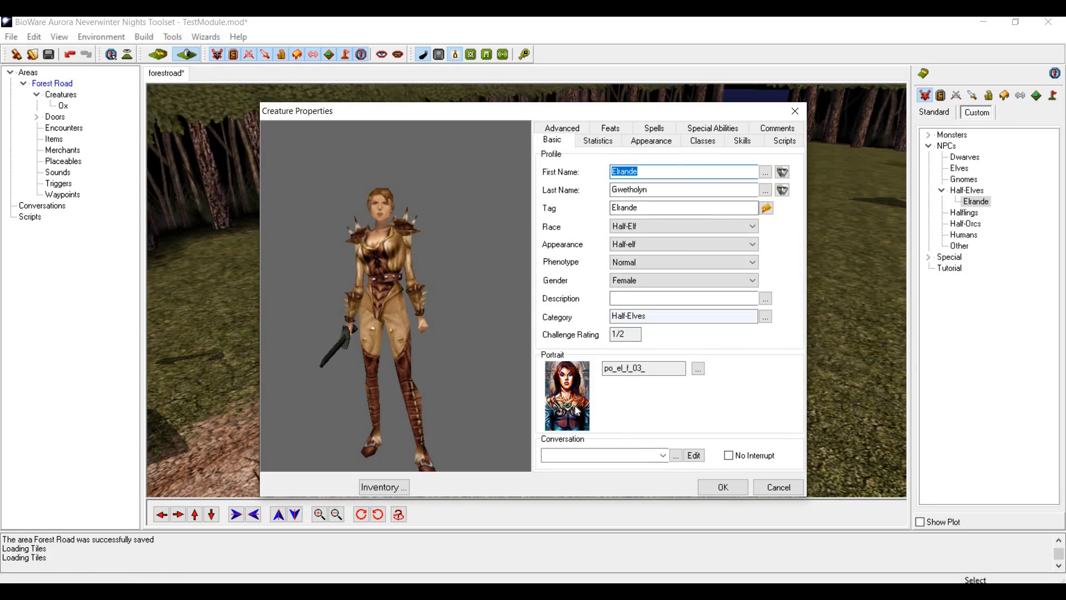
click(664, 145)
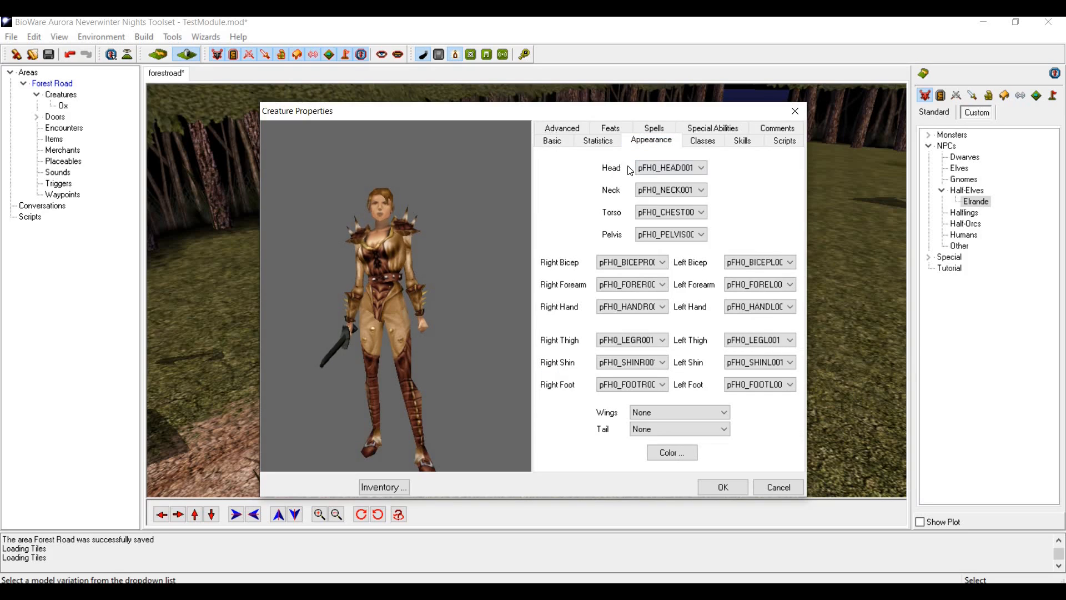
click(661, 167)
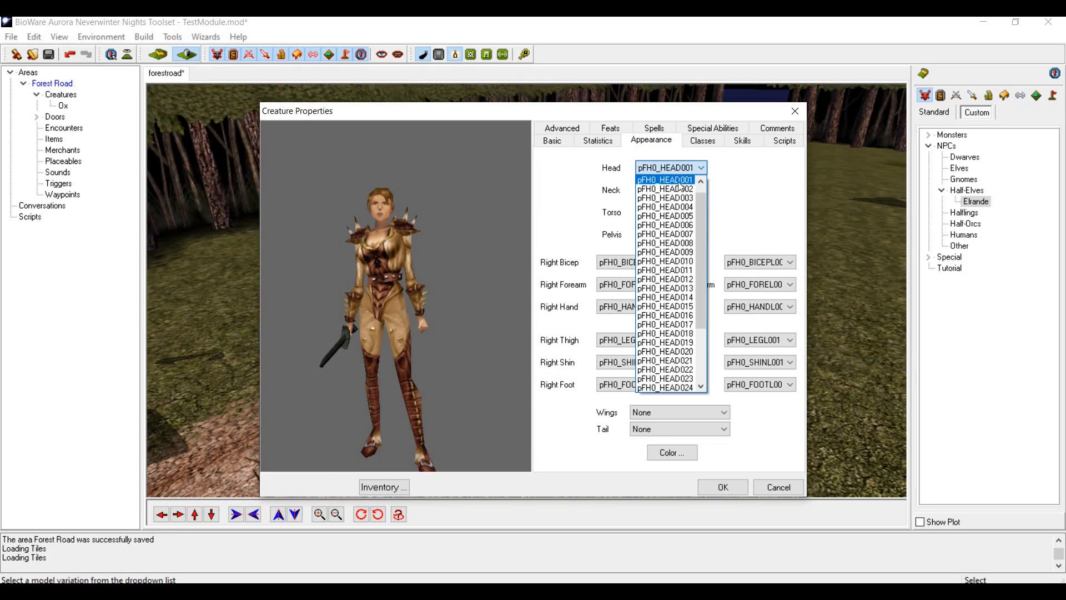
click(678, 189)
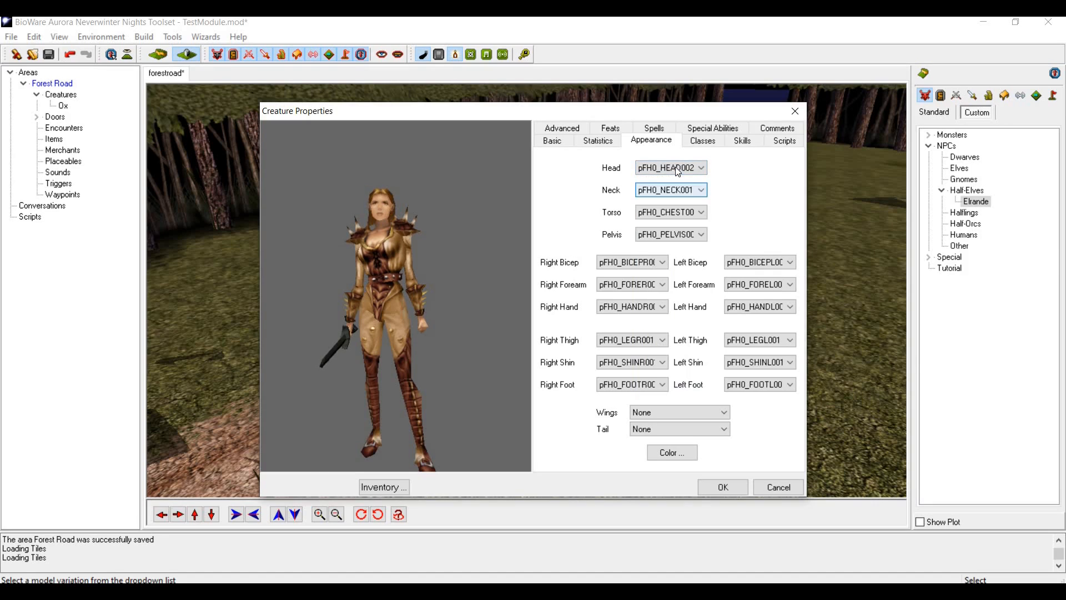
key(Down)
key(Down)
key(Down)
key(Down)
key(Down)
key(Down)
key(Down)
key(Down)
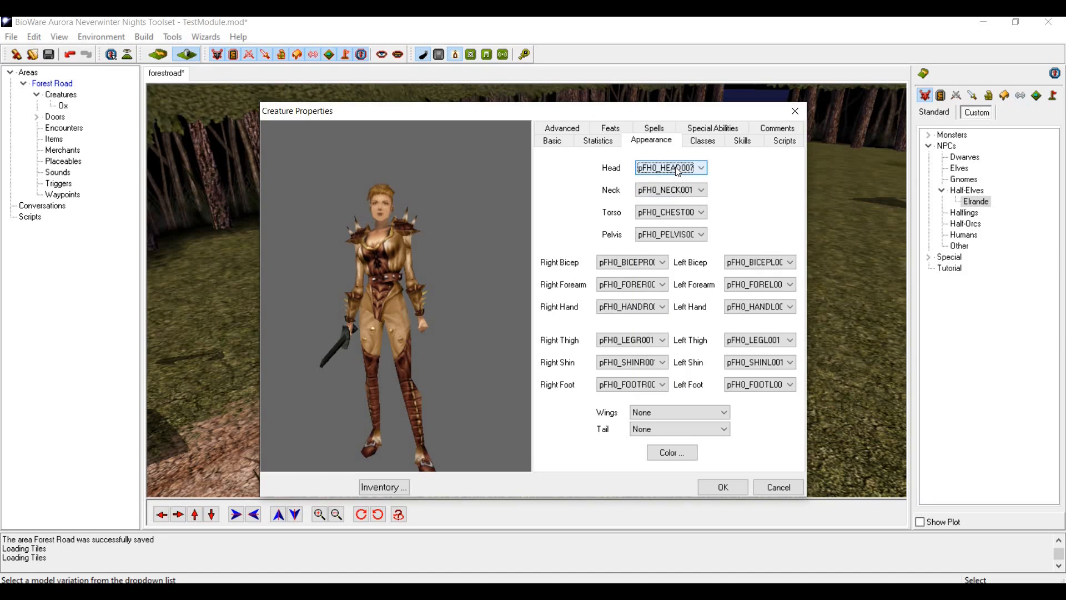
key(Down)
key(Down)
key(Down)
key(Down)
key(Down)
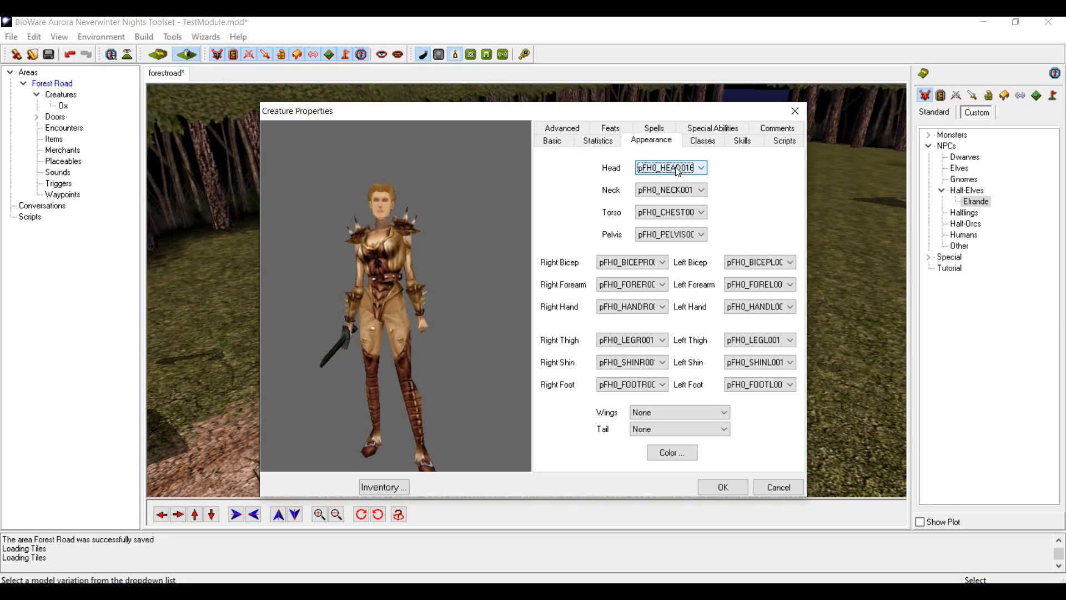
key(Up)
key(Down)
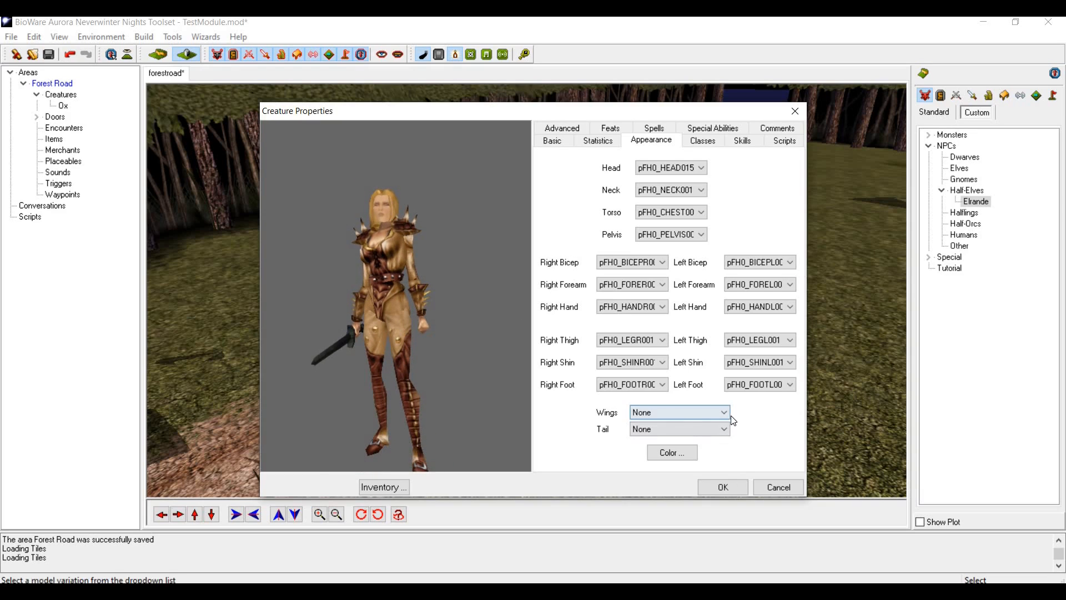
Set the creature's wings to "Backpack, Bedroll" and turn the preview model to check it.
click(680, 412)
drag(728, 240, 729, 307)
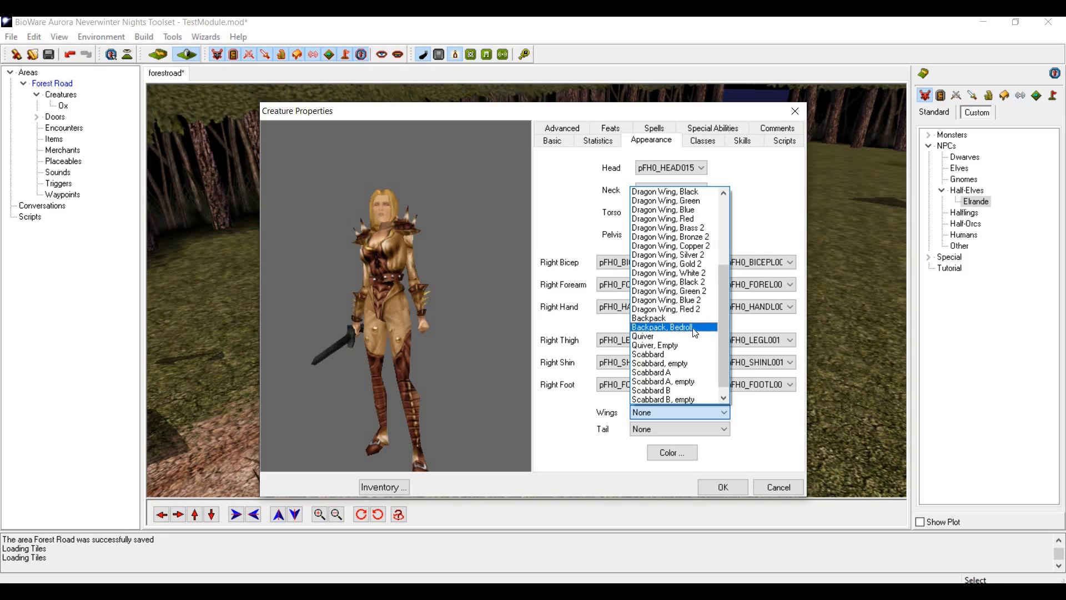
click(451, 320)
drag(452, 320, 334, 331)
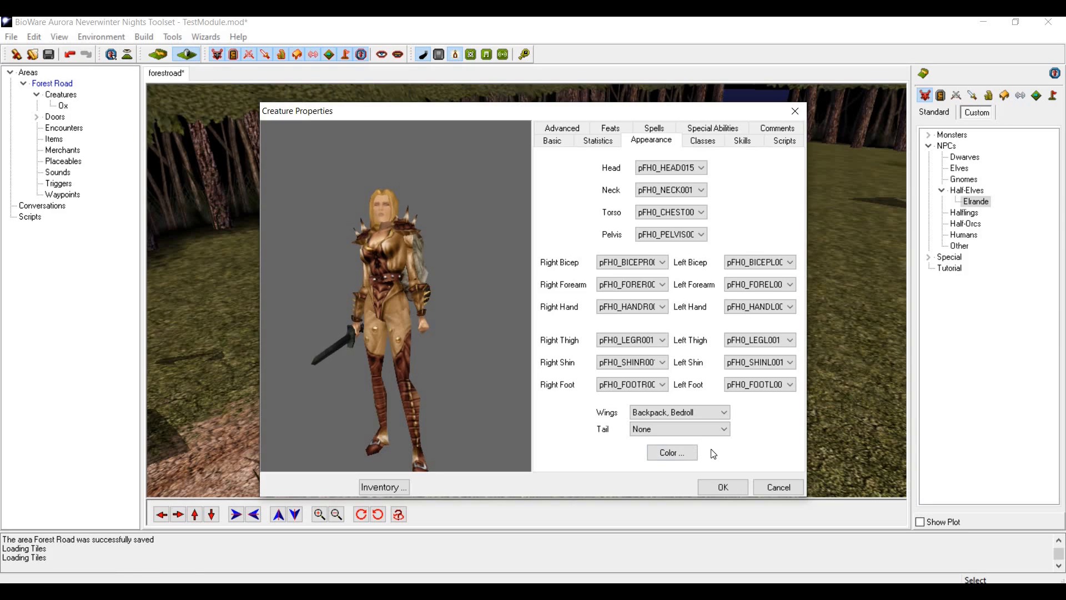
Try several hair colors on the creature and settle on a muted orange-red shade.
click(673, 454)
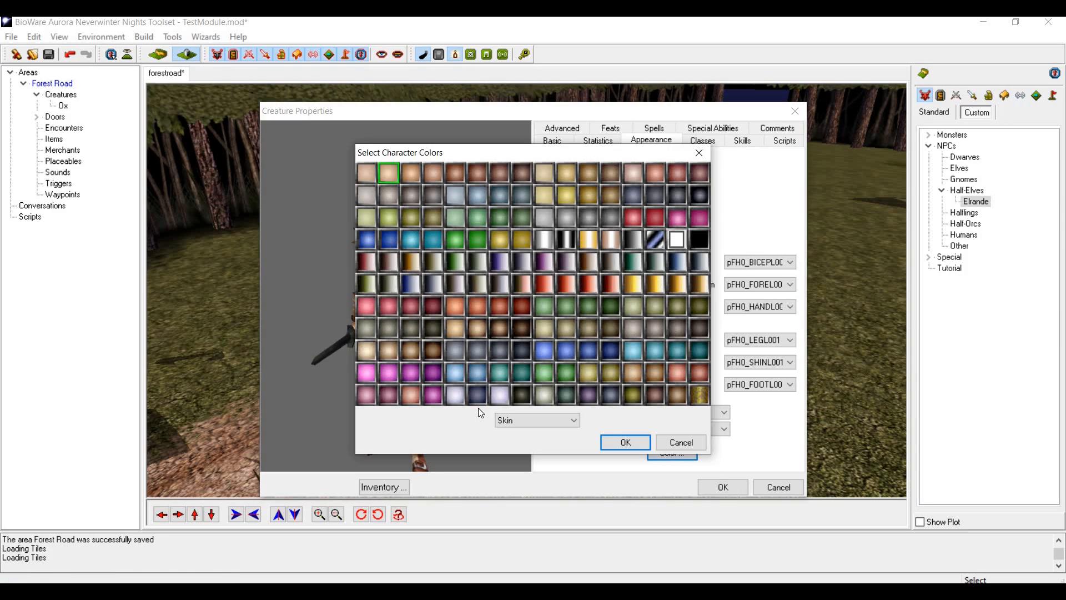
drag(681, 152, 836, 156)
click(691, 429)
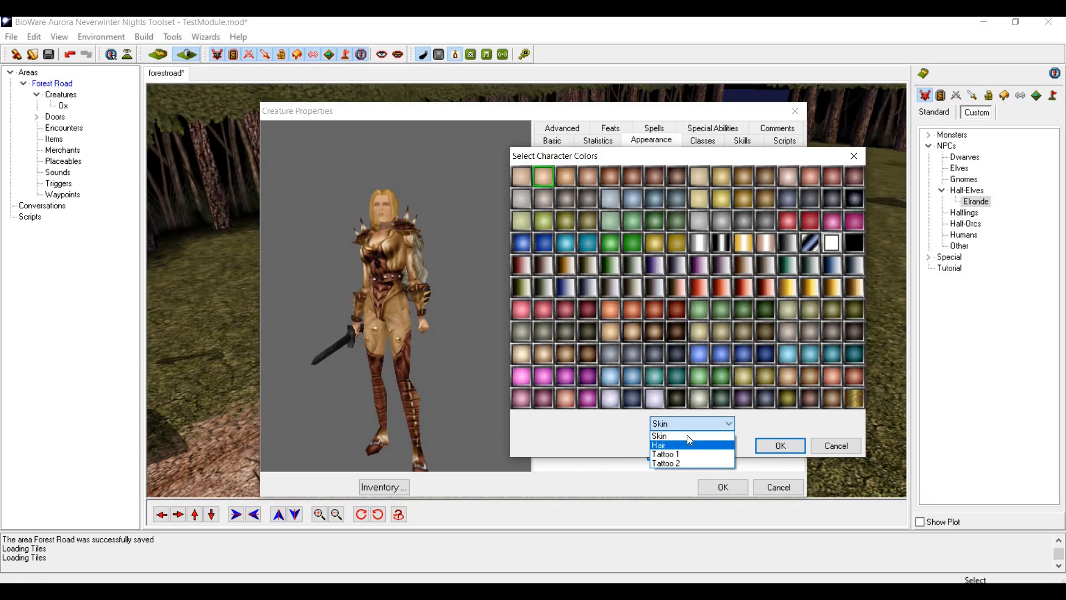
click(691, 445)
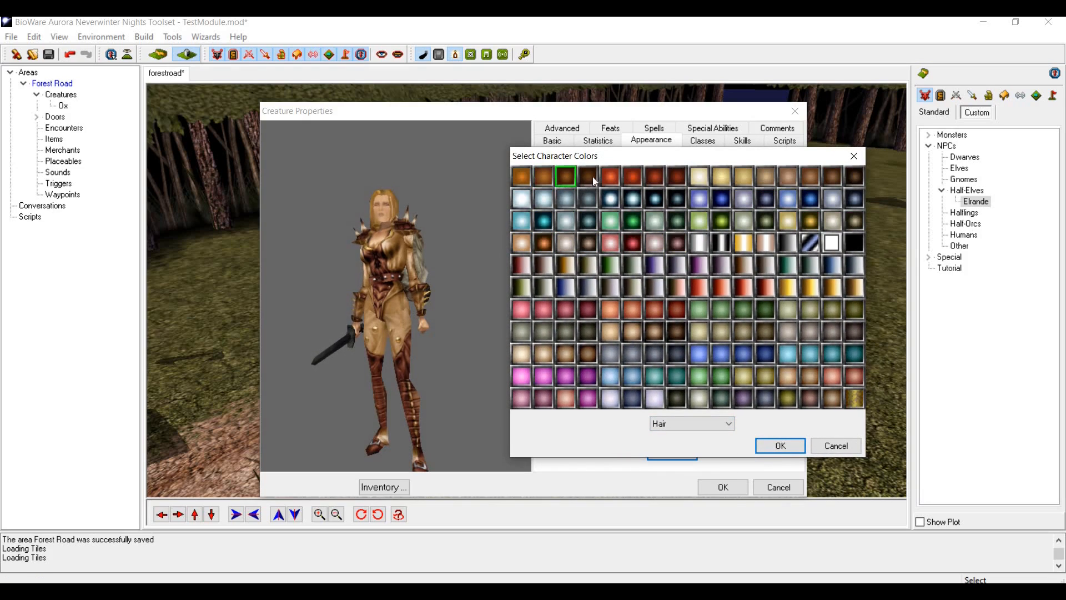
click(632, 177)
click(678, 181)
click(698, 289)
click(727, 289)
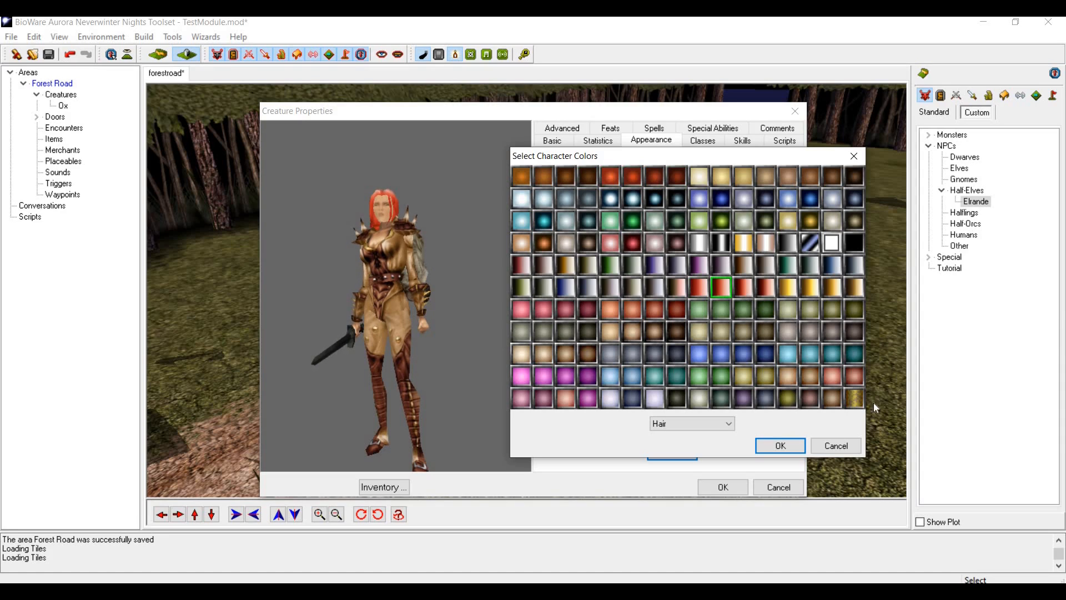
click(854, 376)
click(538, 311)
click(635, 311)
Set the creature's skin color to the first, lightest tone and accept the character colors.
click(703, 422)
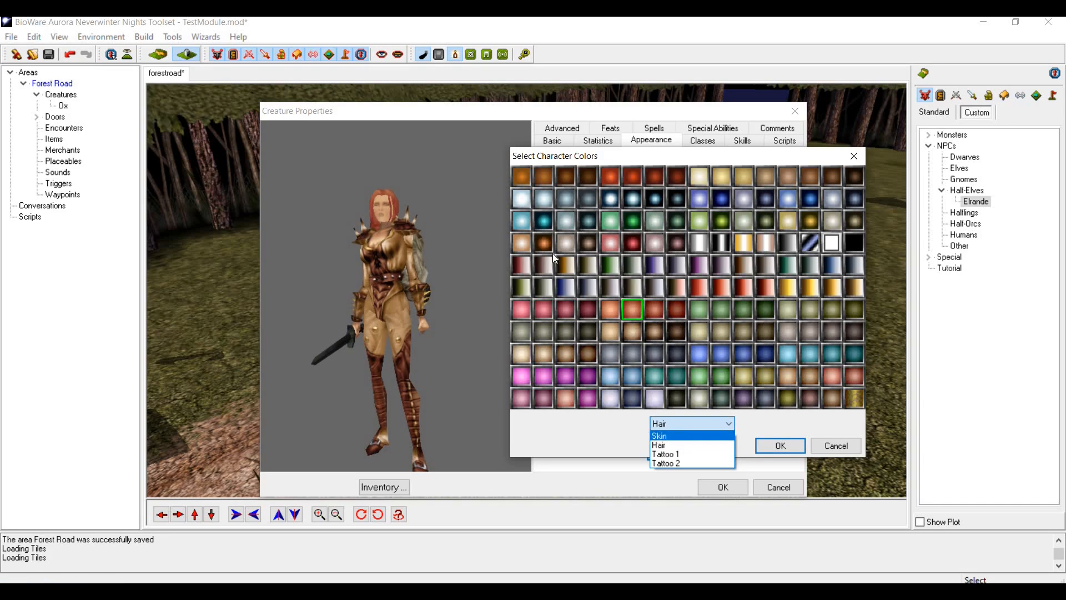
click(519, 179)
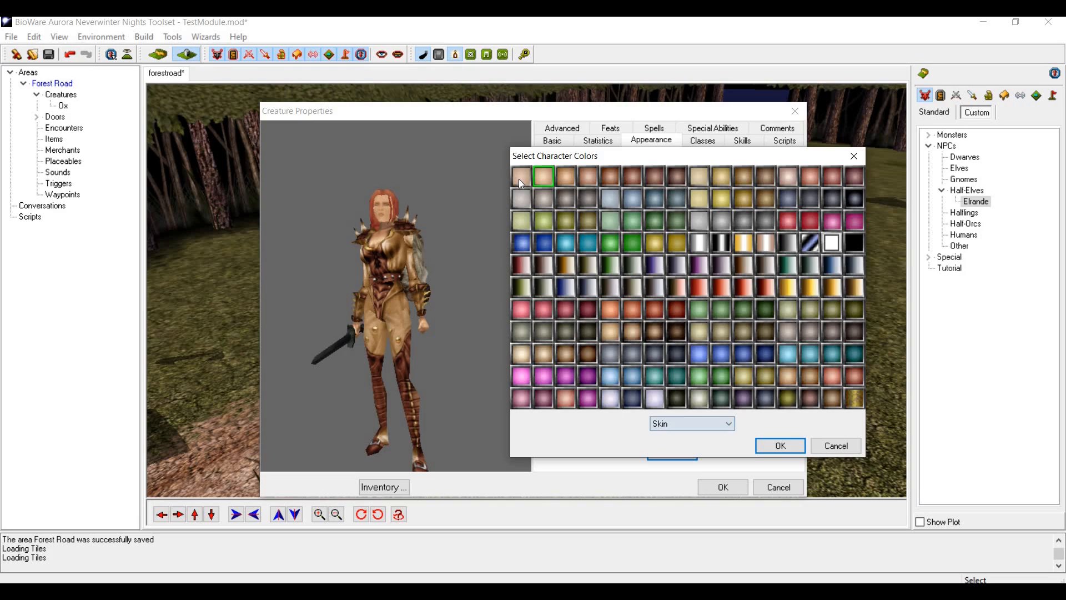
click(780, 446)
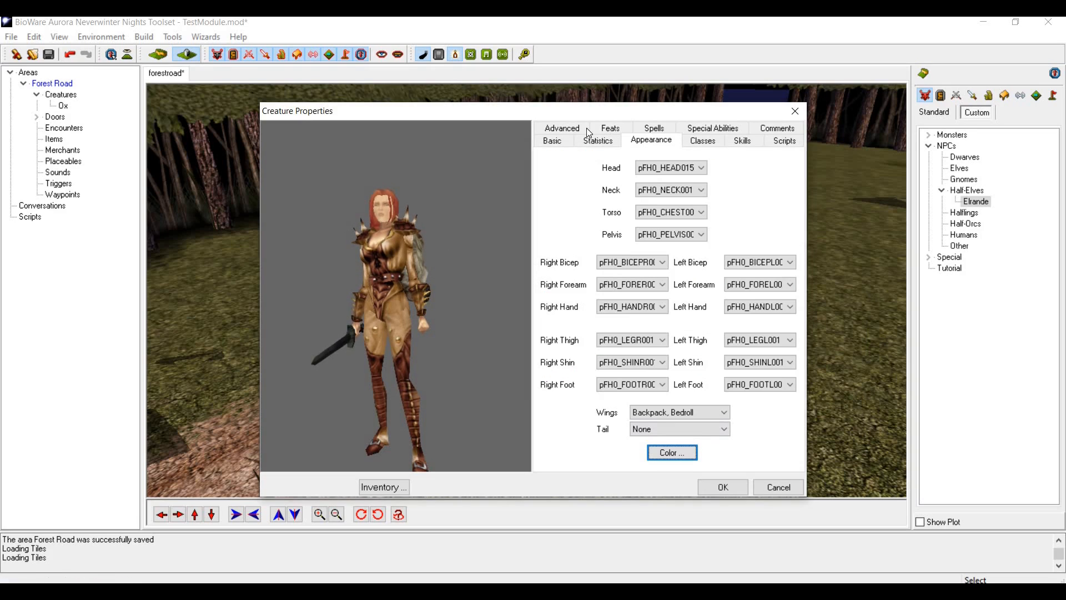
Review the contents of the creature's inventory and delete the Dagger from it.
click(384, 488)
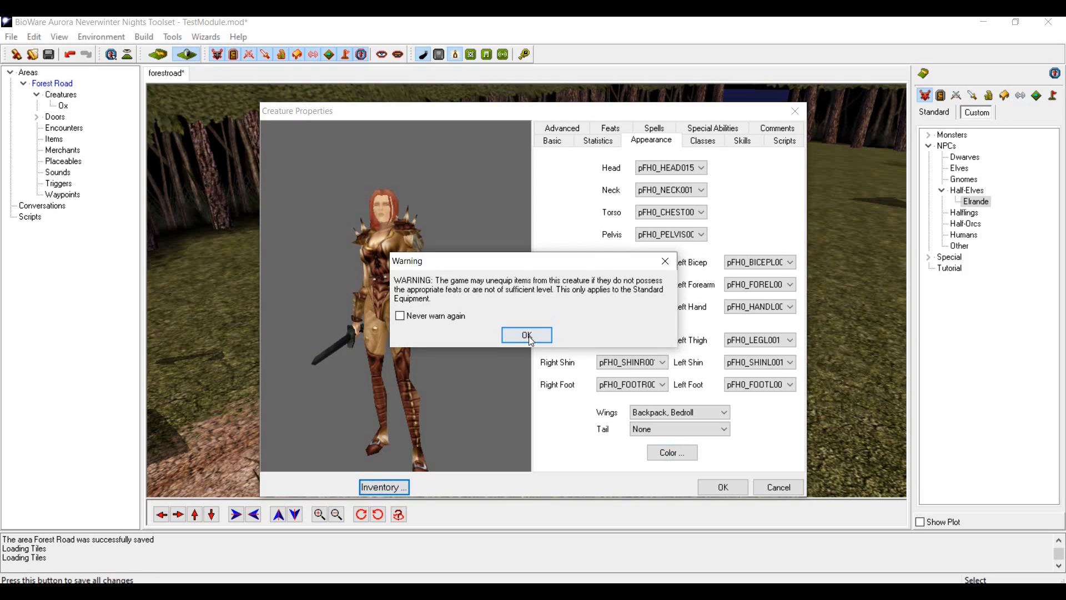
click(529, 334)
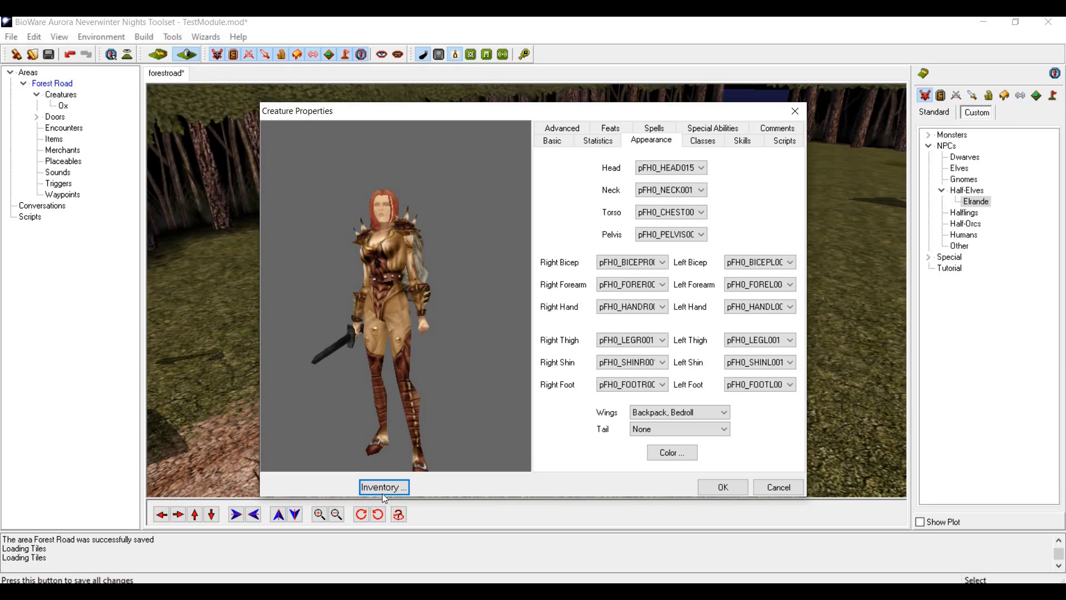
click(384, 486)
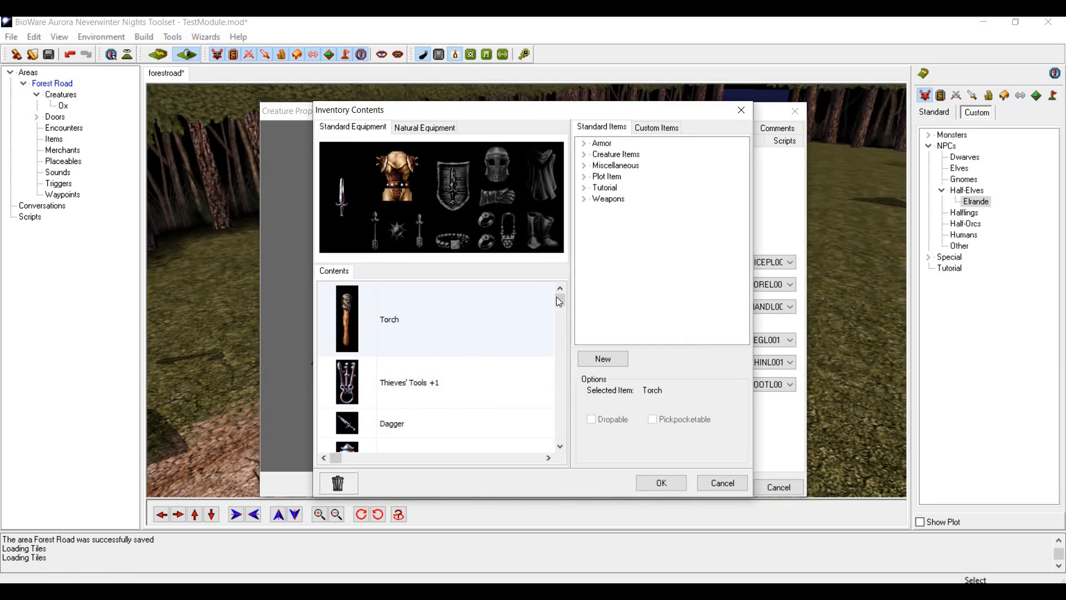
click(498, 352)
scroll(475, 417, down, 3)
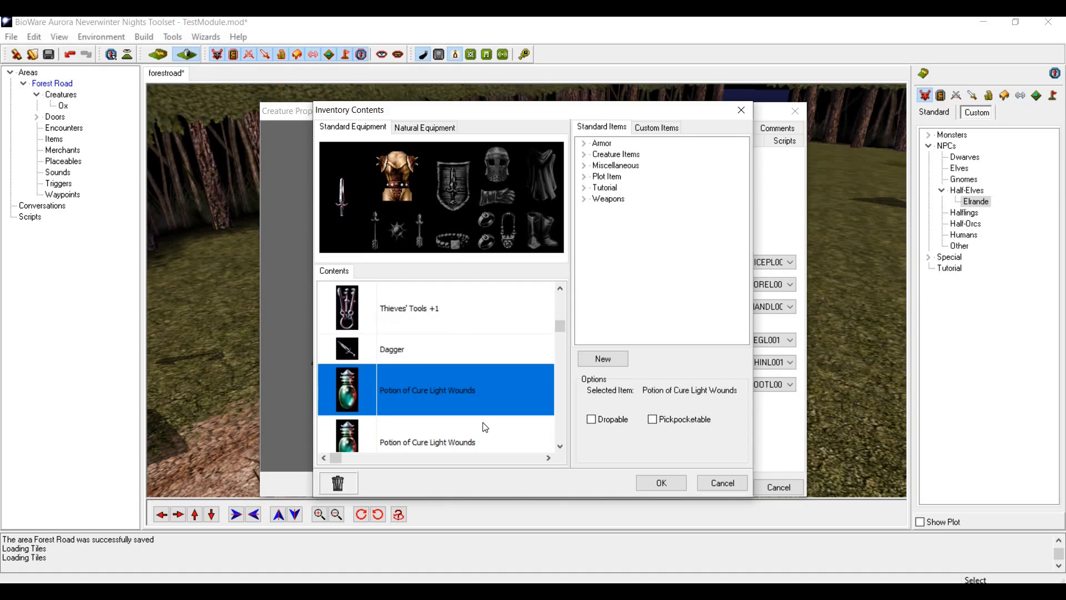
scroll(485, 426, down, 3)
scroll(485, 426, up, 5)
scroll(485, 426, down, 1)
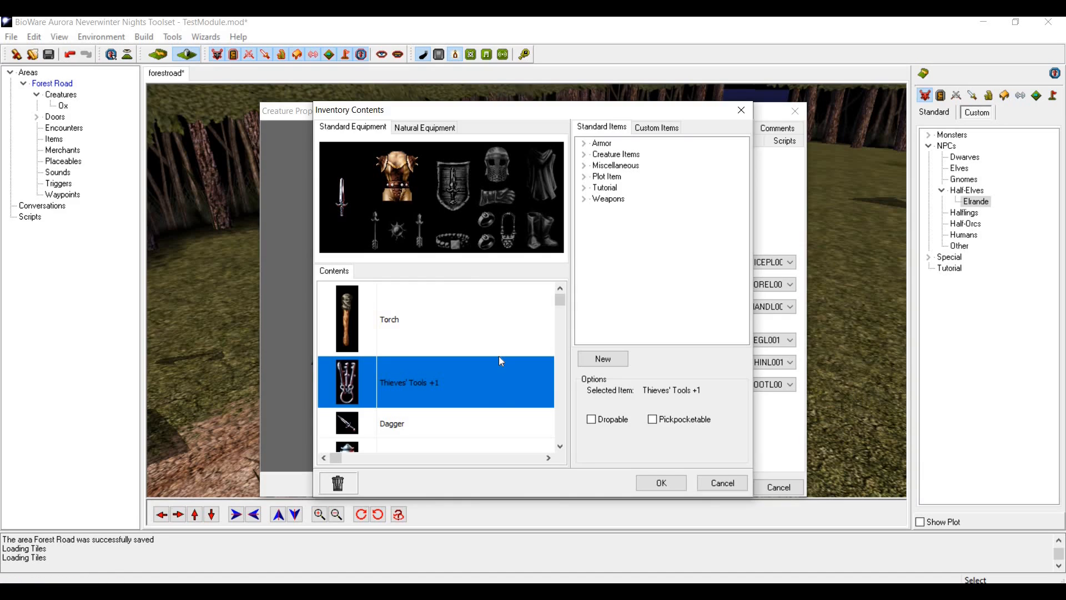
click(457, 418)
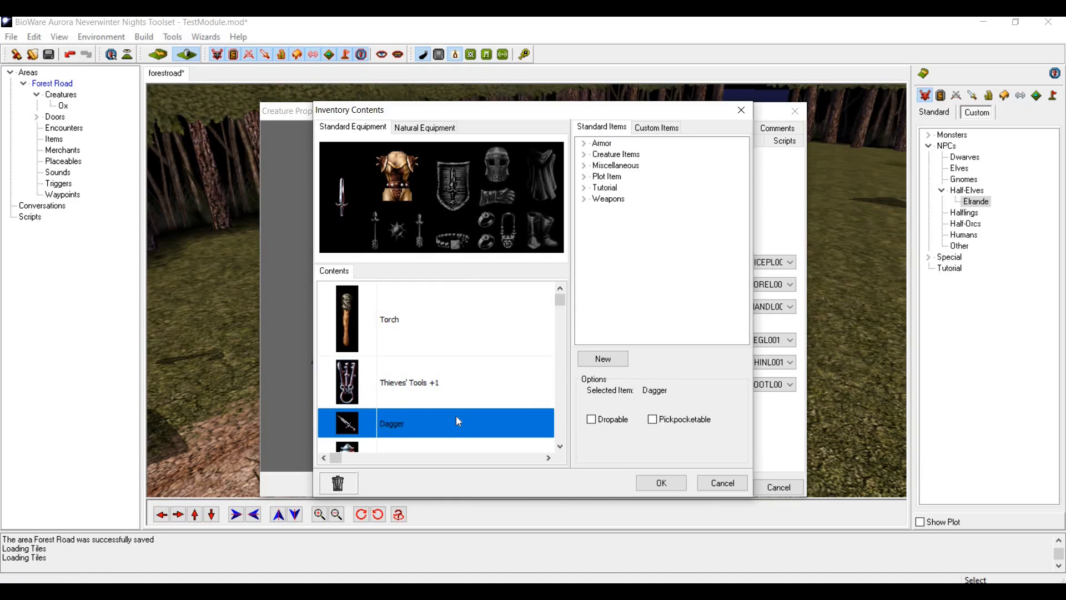
click(344, 490)
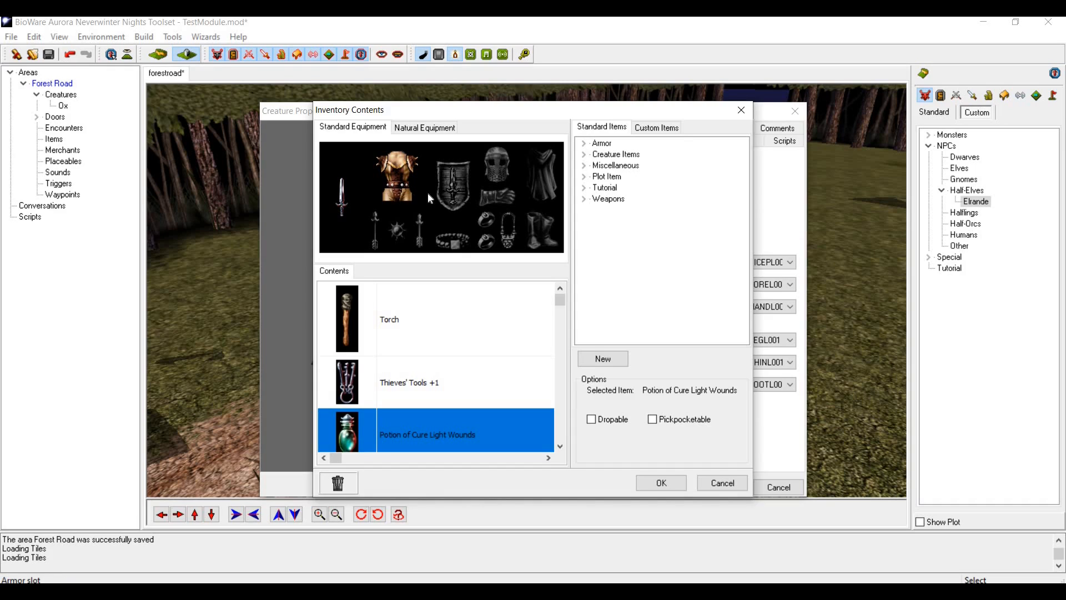
Remove the equipped Leather Armor and Short Sword from the creature by destroying both items.
click(400, 174)
click(339, 483)
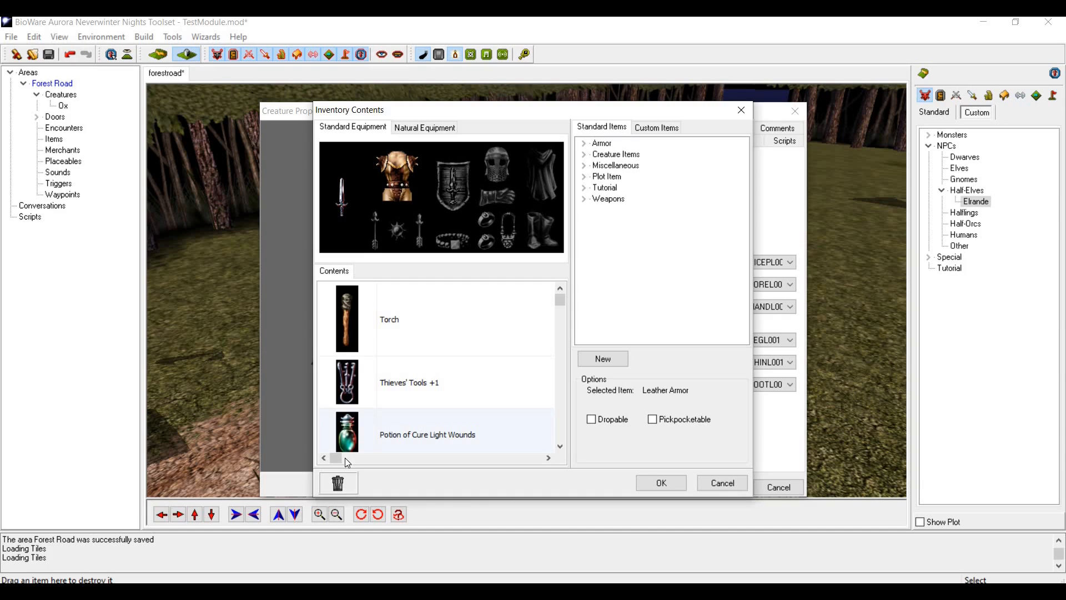
click(342, 206)
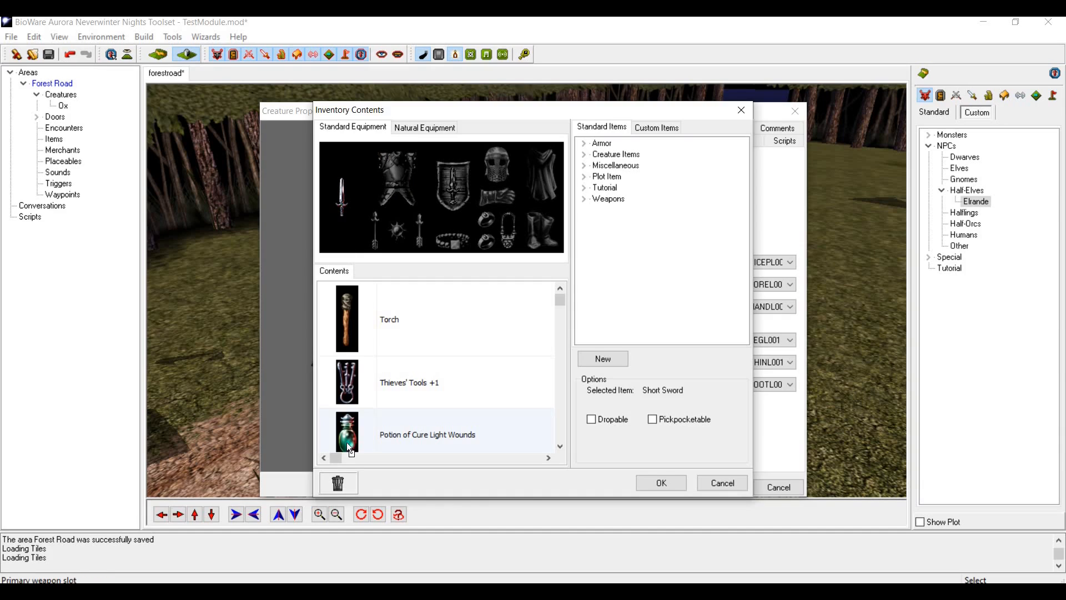
click(343, 485)
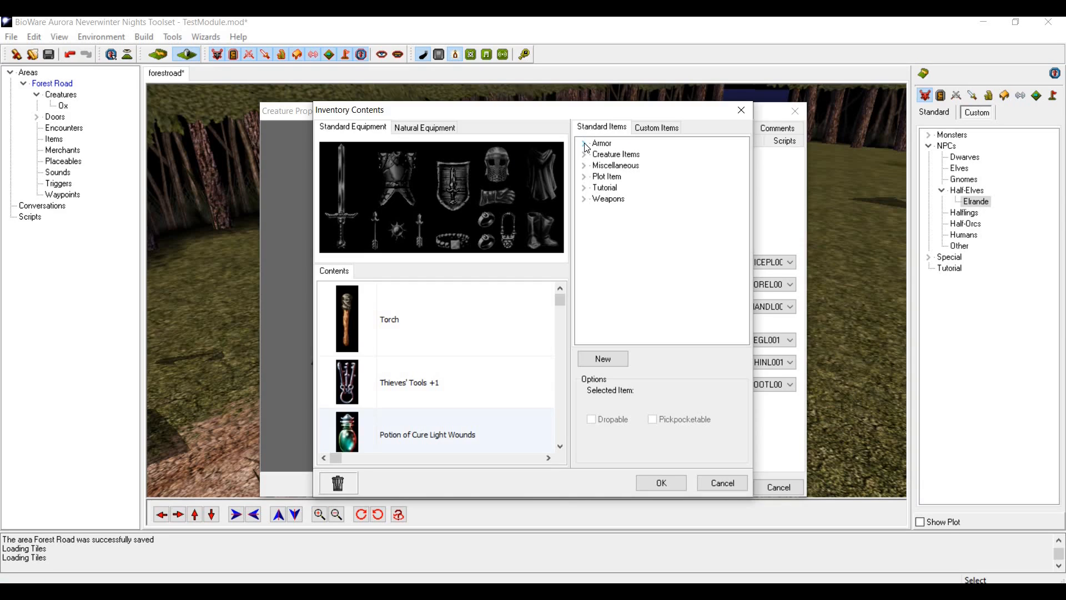
Equip the Squire's Tunic from the standard clothing items in the armor slot, then accept the inventory and creature properties.
double_click(602, 144)
double_click(611, 154)
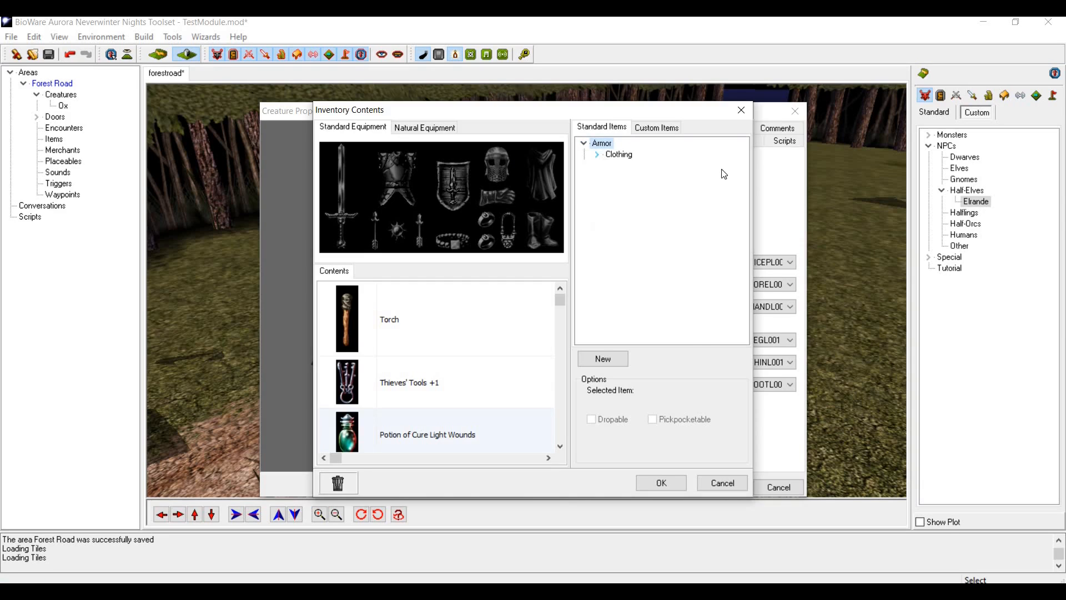
drag(744, 200, 716, 285)
click(647, 299)
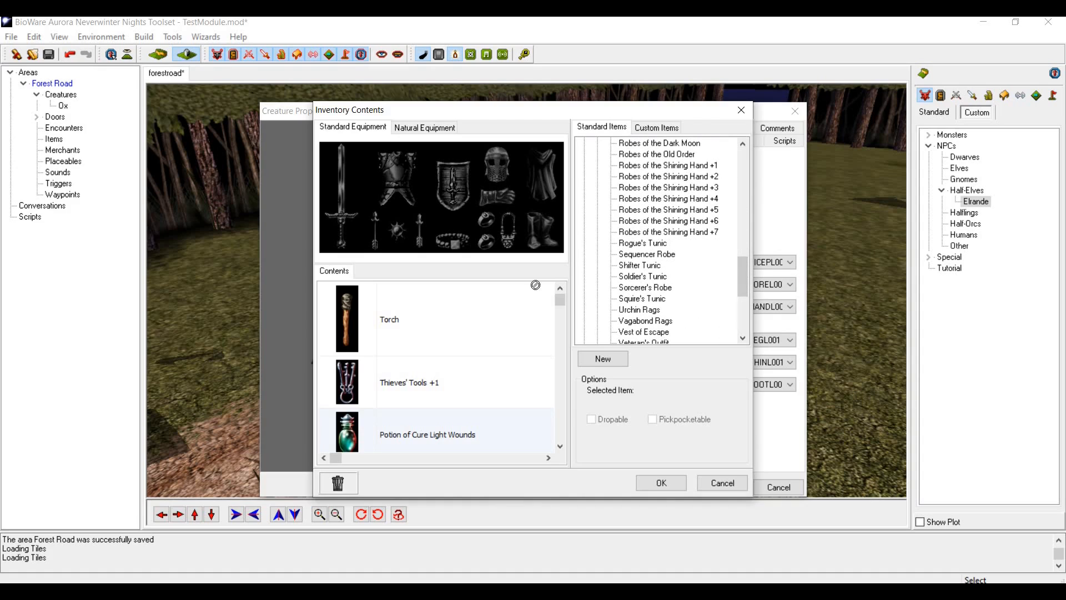
click(398, 176)
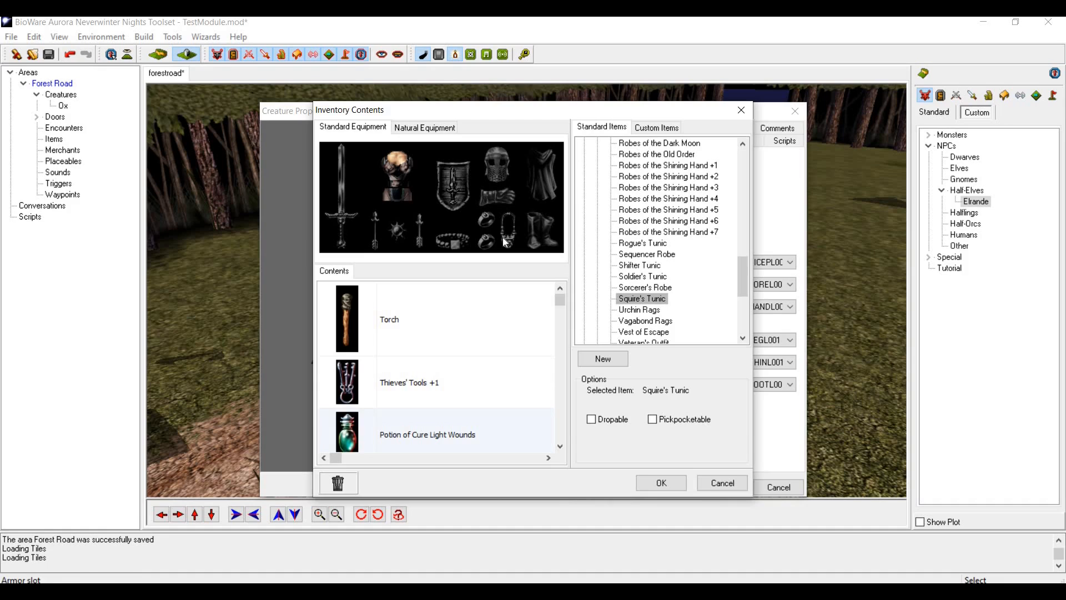
click(662, 483)
middle_drag(403, 304, 385, 334)
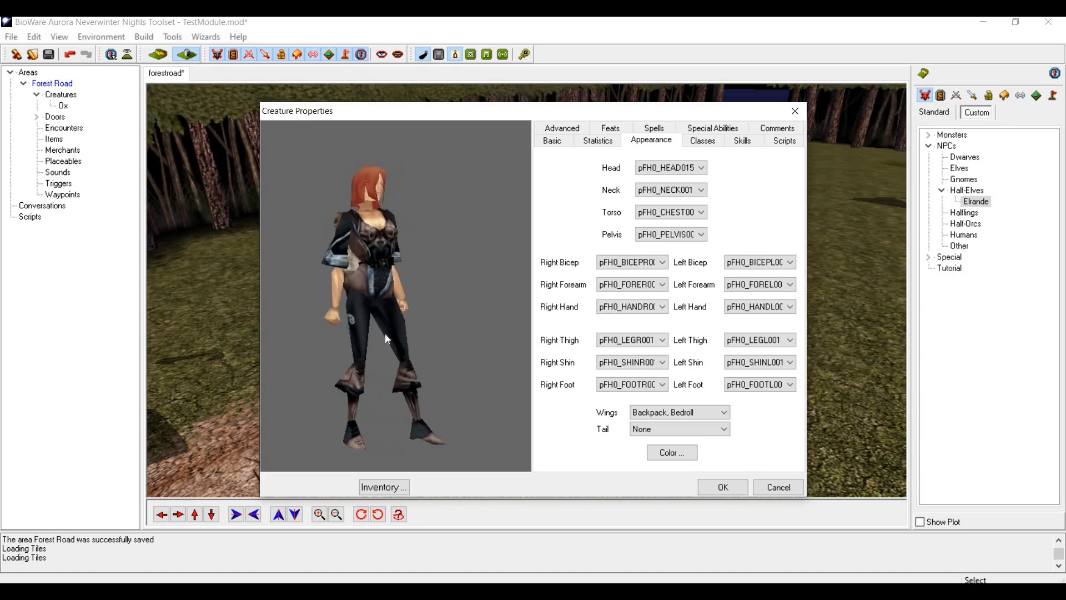
click(723, 487)
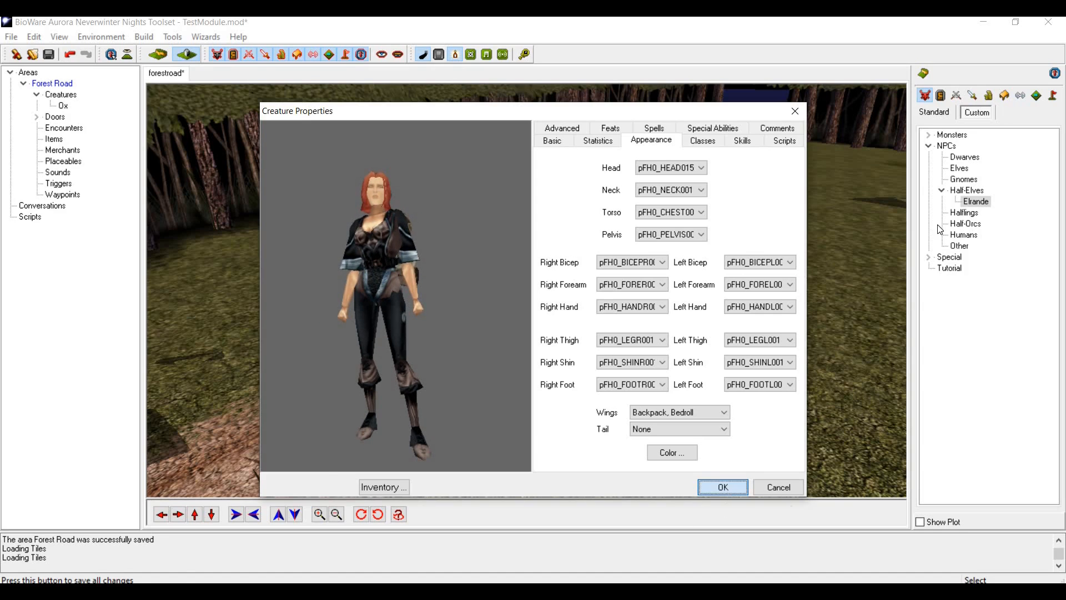
Place the custom half-elf creature from the Half-Elves palette on the dirt road beside the ruined cart.
scroll(614, 198, up, 3)
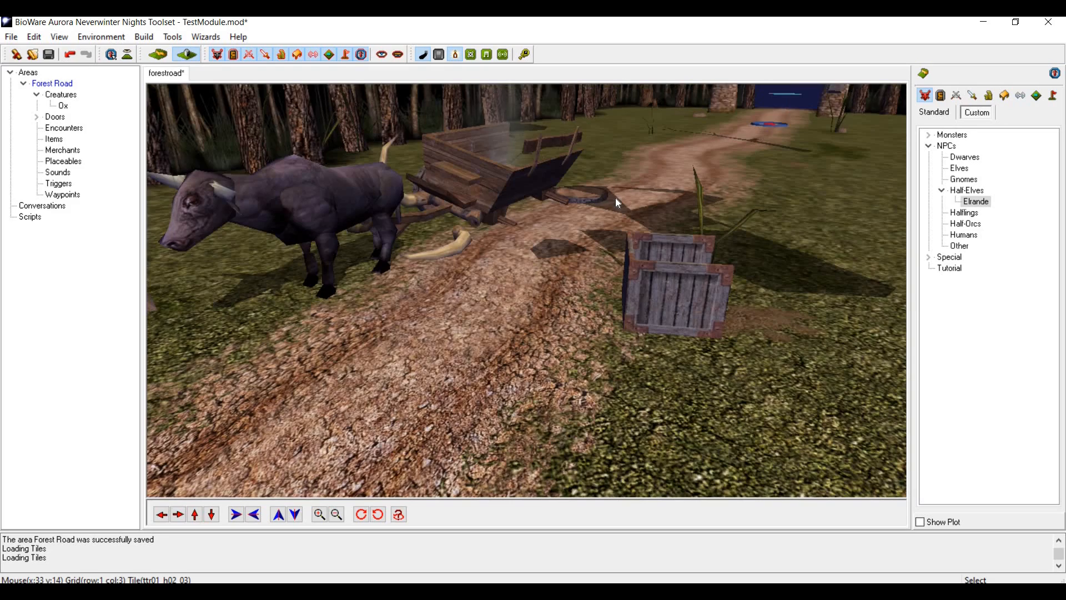
scroll(618, 199, down, 3)
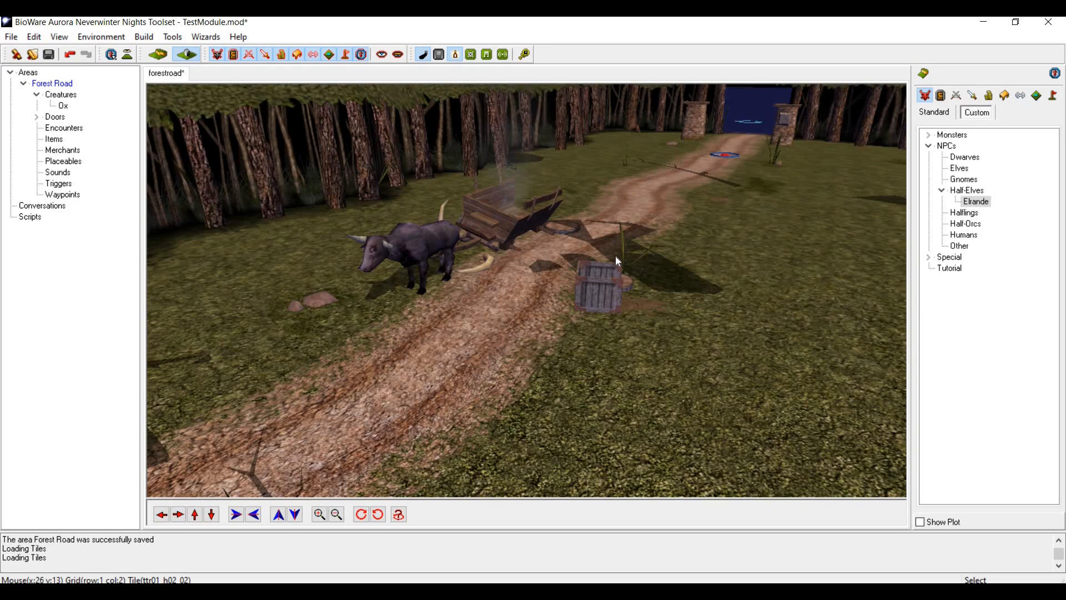
scroll(616, 255, up, 3)
click(644, 228)
scroll(645, 229, down, 1)
scroll(1063, 207, down, 2)
click(969, 205)
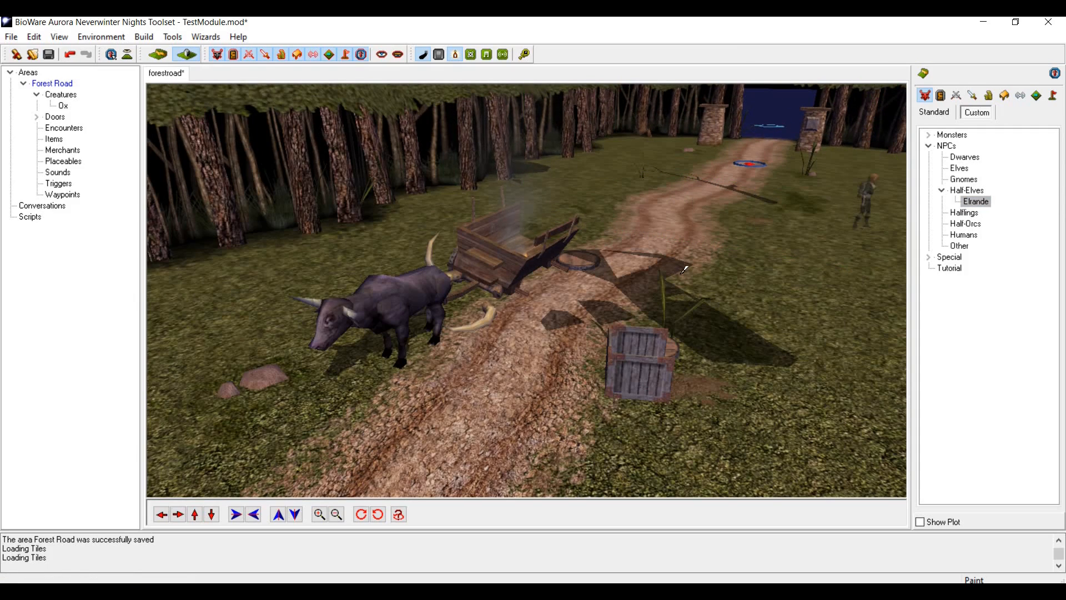
click(578, 307)
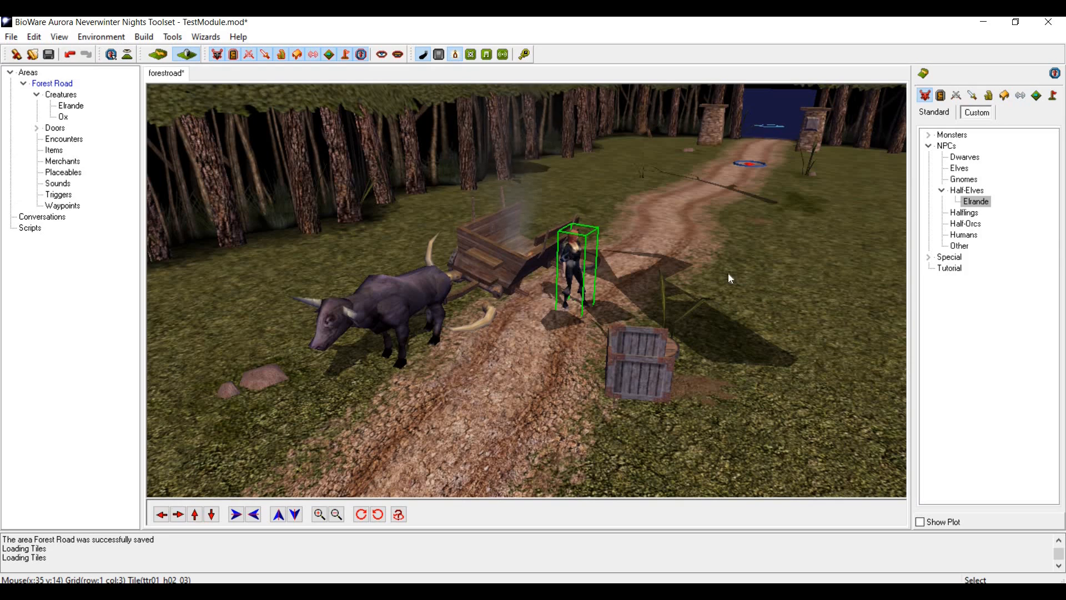
middle_drag(704, 268, 542, 295)
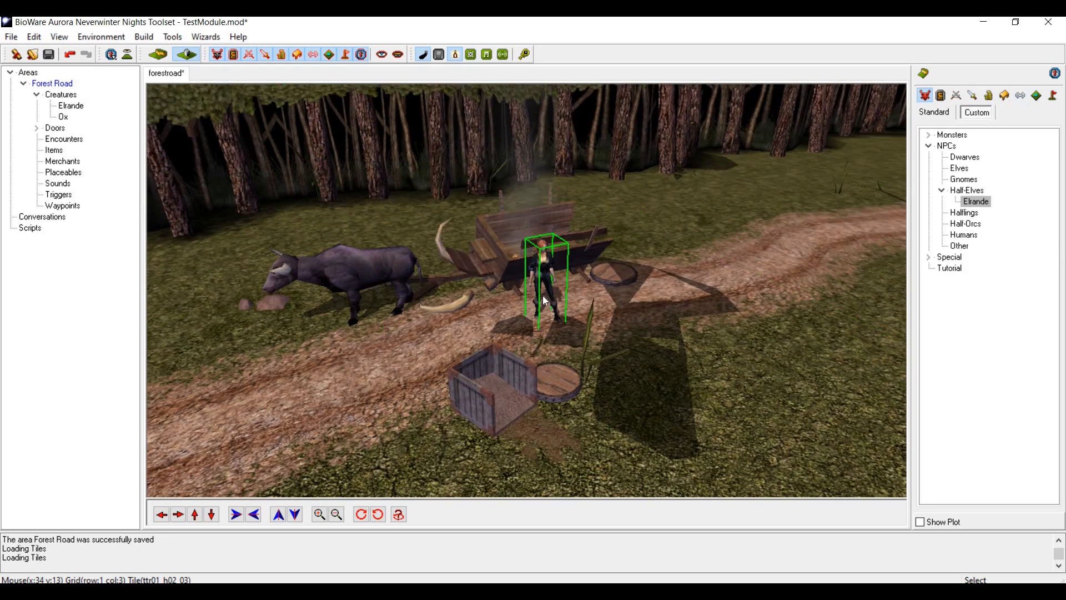
click(638, 327)
Set the module's start location on the dirt road a short way before the ox, facing up the road toward the cart.
middle_drag(685, 330, 649, 311)
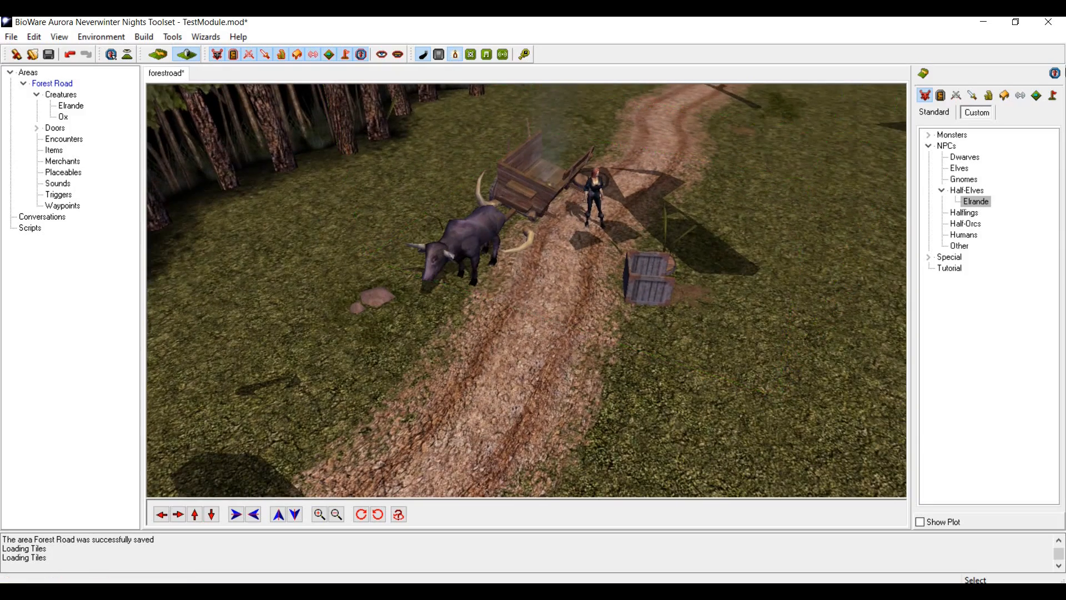
click(1055, 74)
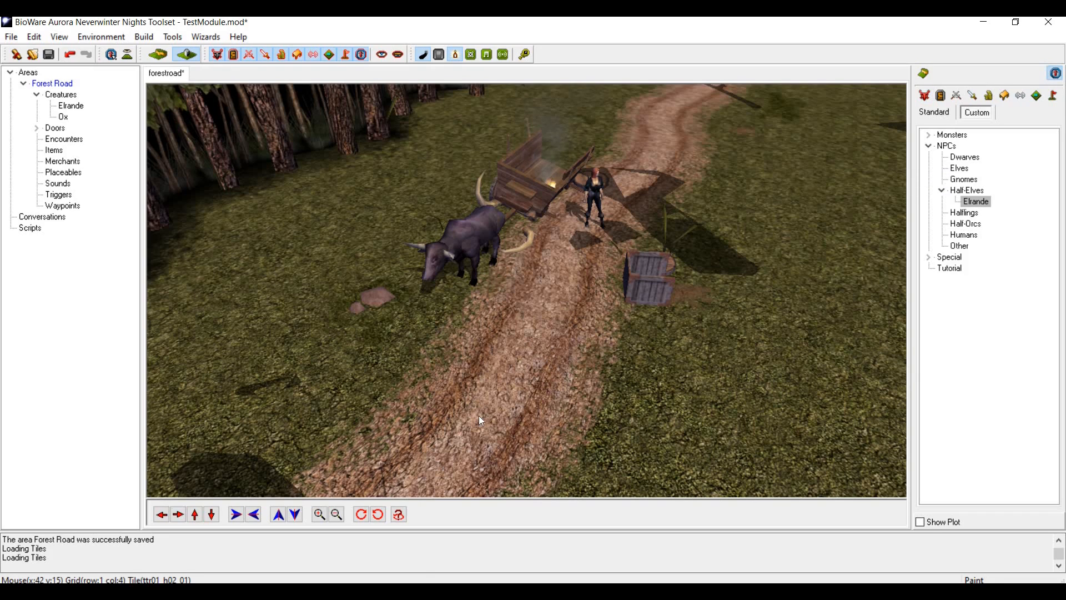
drag(480, 419, 503, 420)
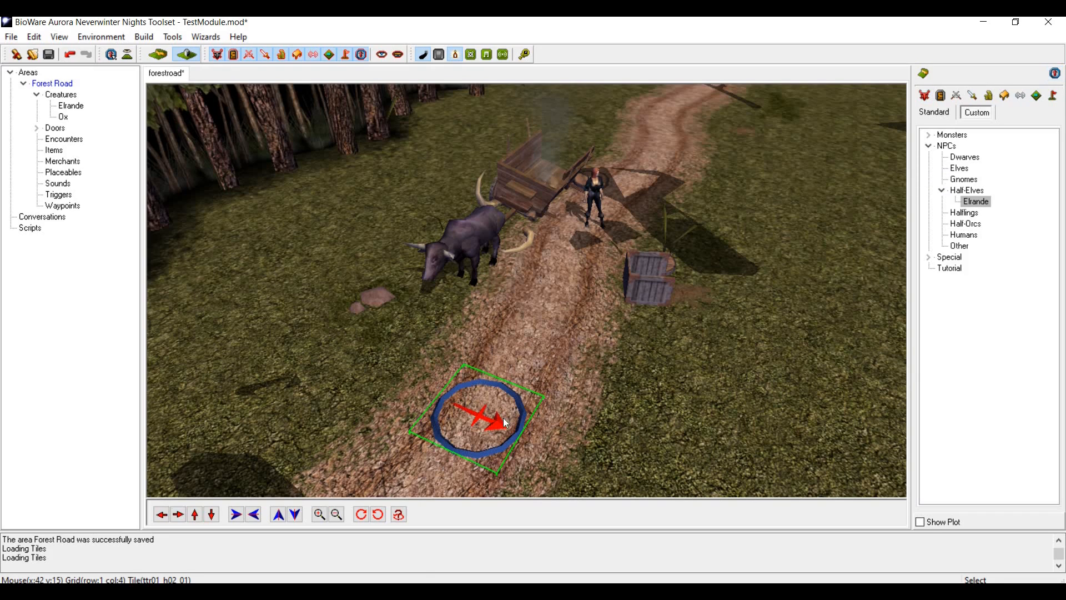
click(535, 418)
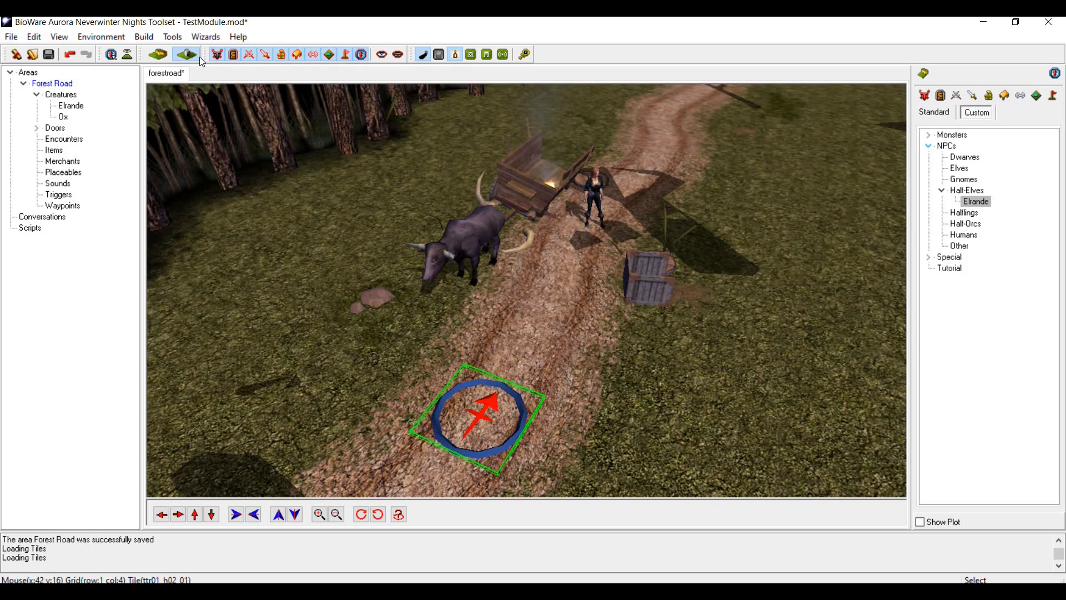
Test the module in the game and inspect the half-elf, ox and cart scene around the player character.
click(144, 36)
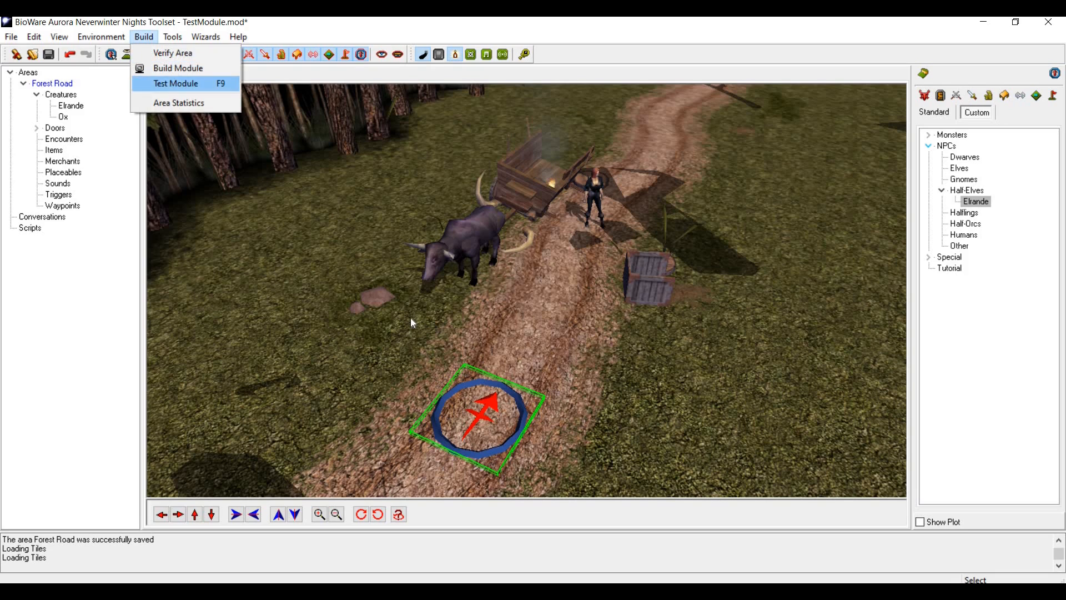
click(518, 352)
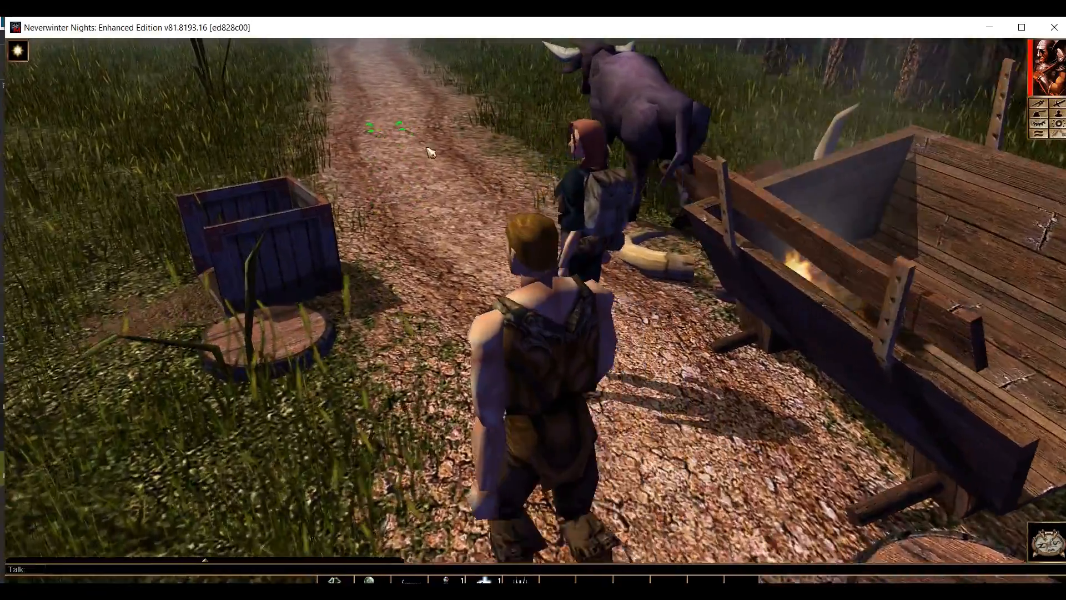
middle_drag(431, 153, 569, 184)
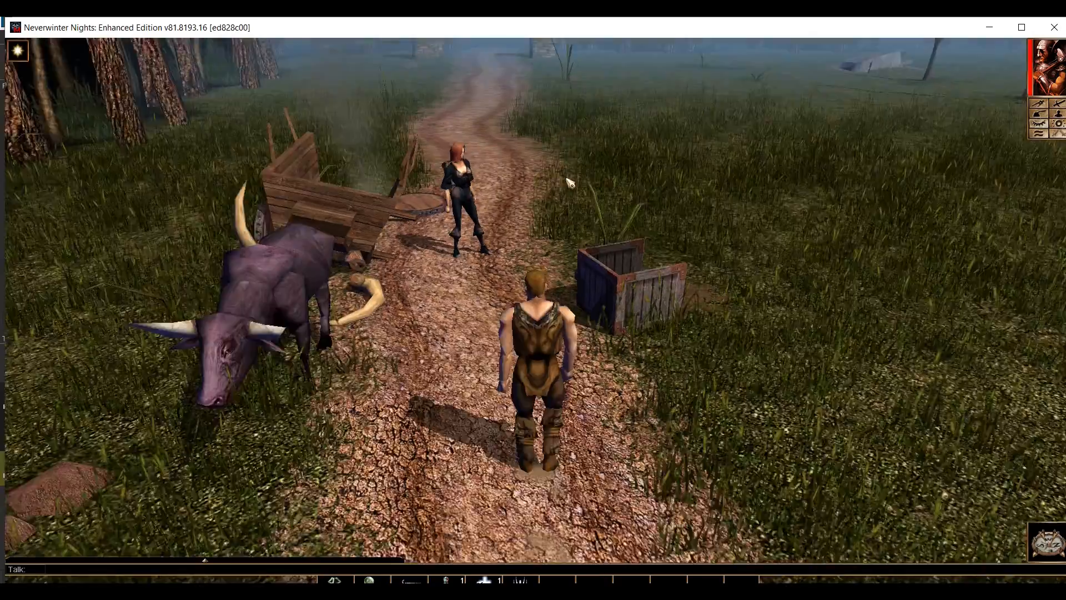
scroll(569, 183, down, 5)
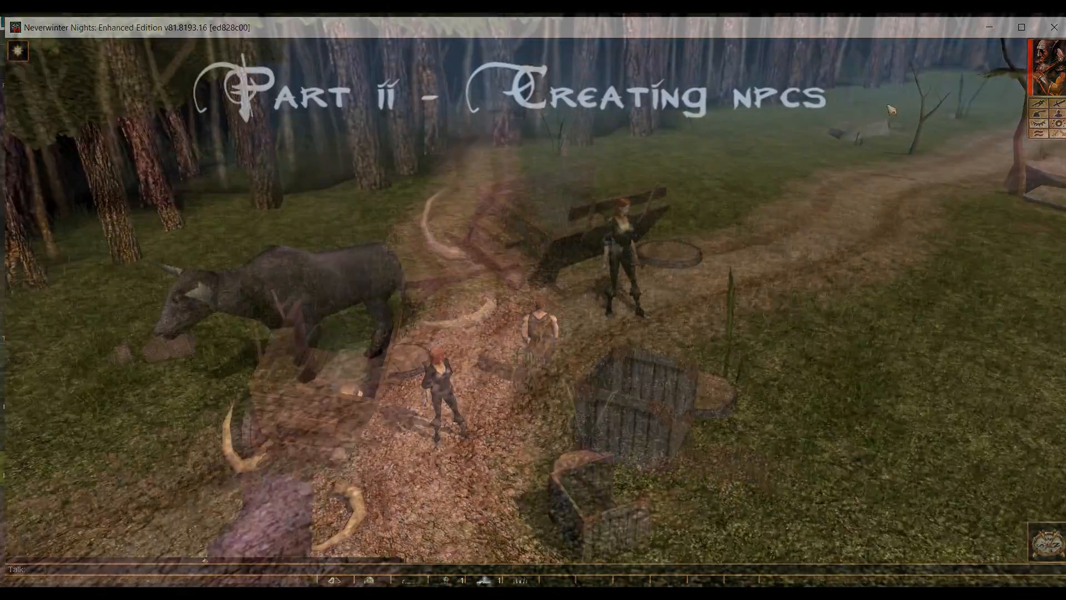